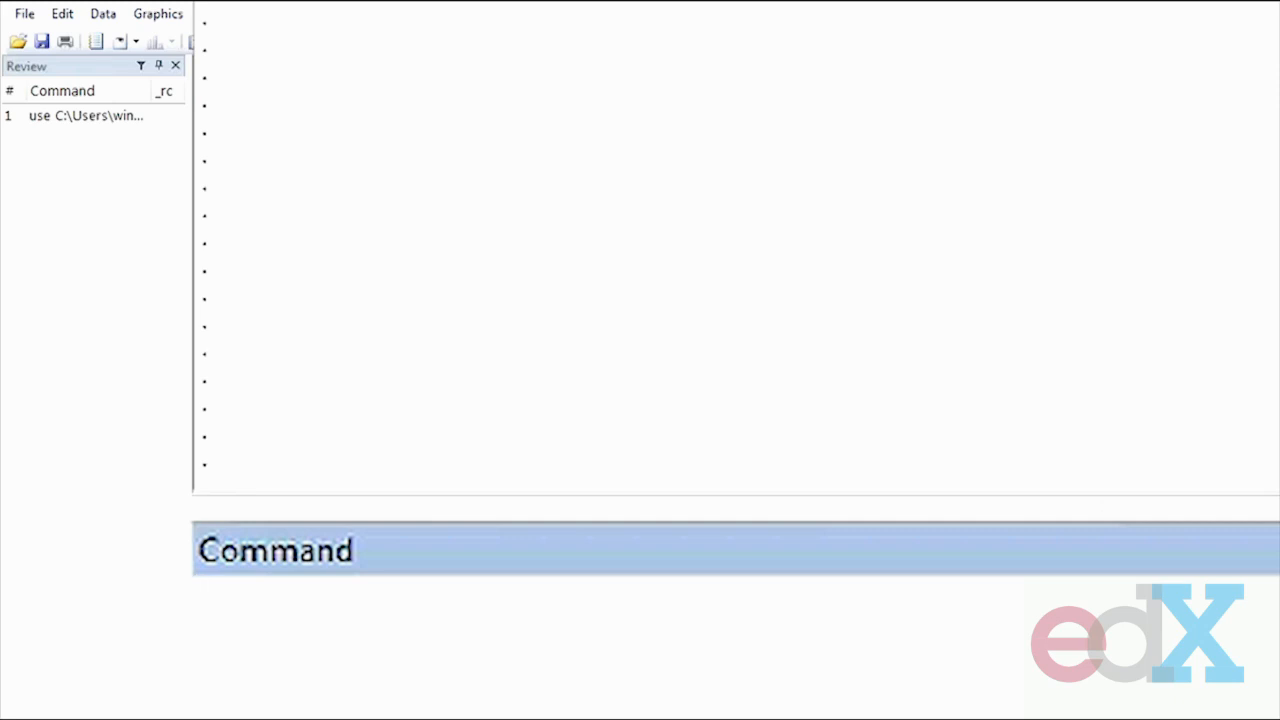
Summarize the variables heartrte1 and heartrte2 with the summ command
type("summ hea")
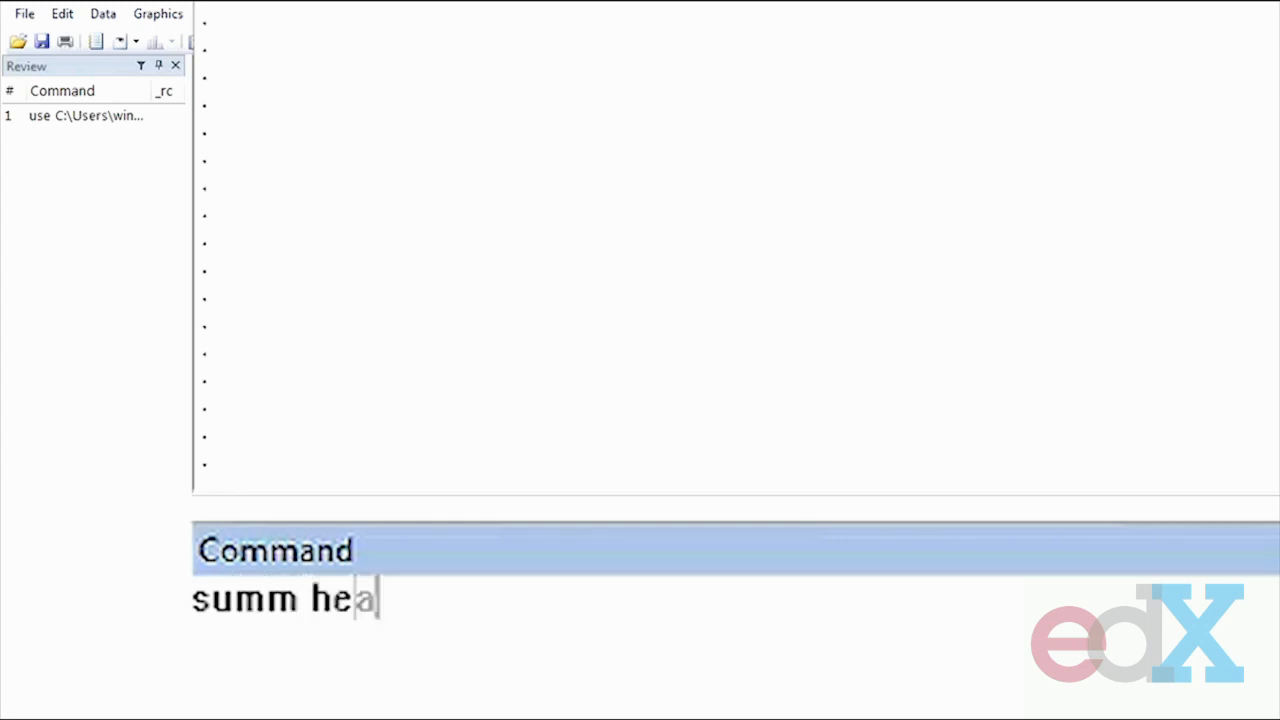
type("rtrte1 heartrte2")
key("Return")
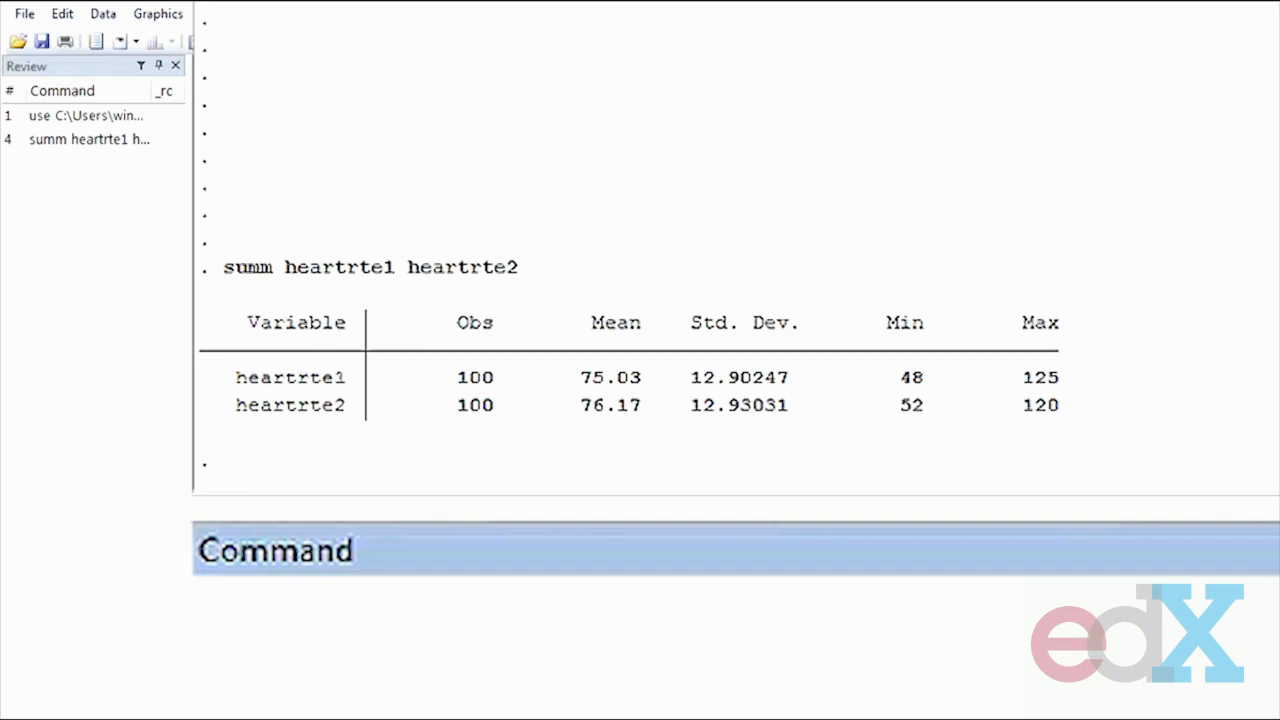
Mark the means, standard deviations and ranges of both heart rate variables in the summary table with the pen
mouse_move(546, 383)
left_mouse_down()
mouse_move(637, 380)
mouse_move(566, 360)
mouse_move(582, 356)
left_mouse_up()
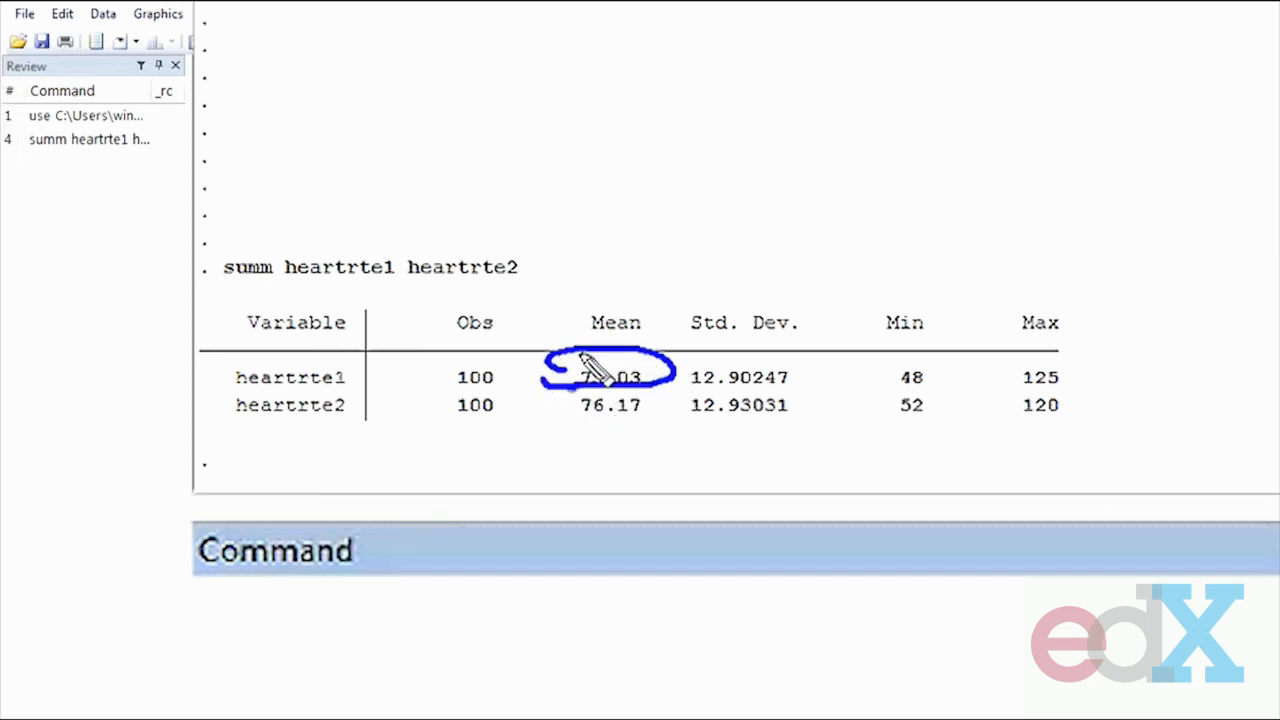
mouse_move(520, 427)
left_mouse_down()
mouse_move(640, 432)
mouse_move(662, 415)
mouse_move(556, 428)
left_mouse_up()
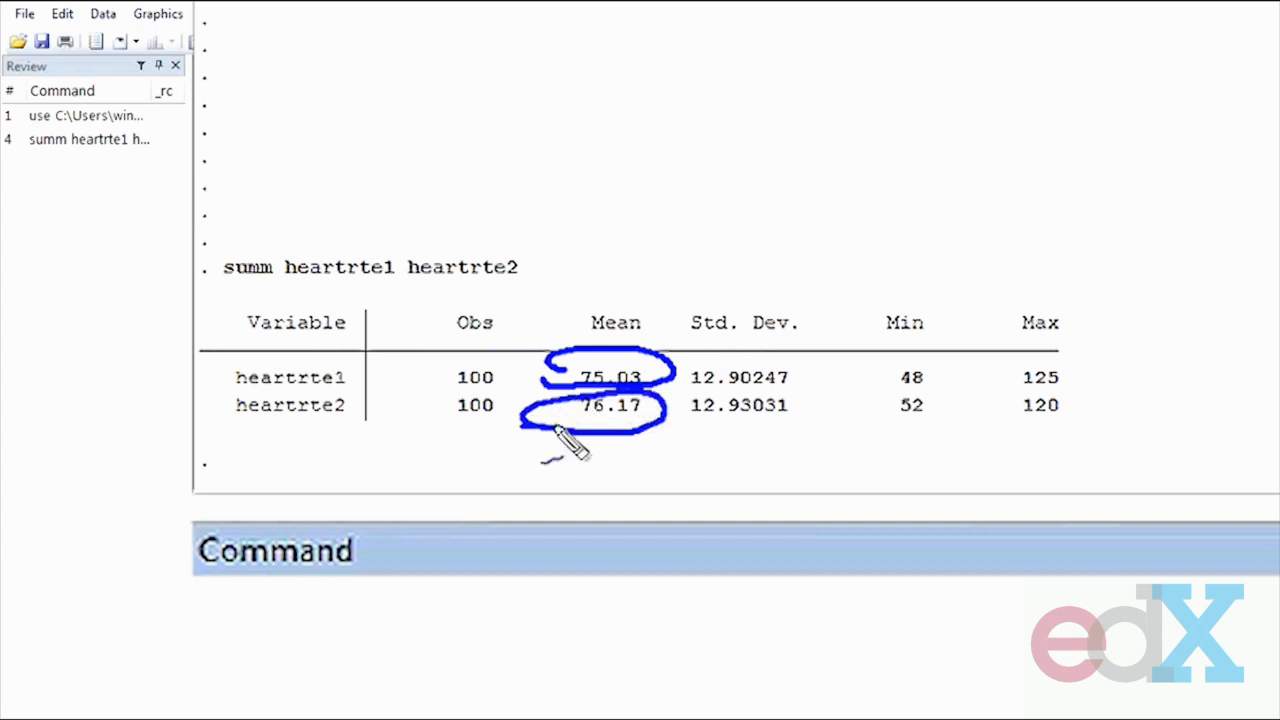
mouse_move(790, 447)
left_mouse_down()
mouse_move(735, 330)
mouse_move(826, 388)
left_mouse_up()
mouse_move(962, 443)
left_mouse_down()
mouse_move(1090, 428)
mouse_move(940, 446)
mouse_move(1017, 440)
left_mouse_up()
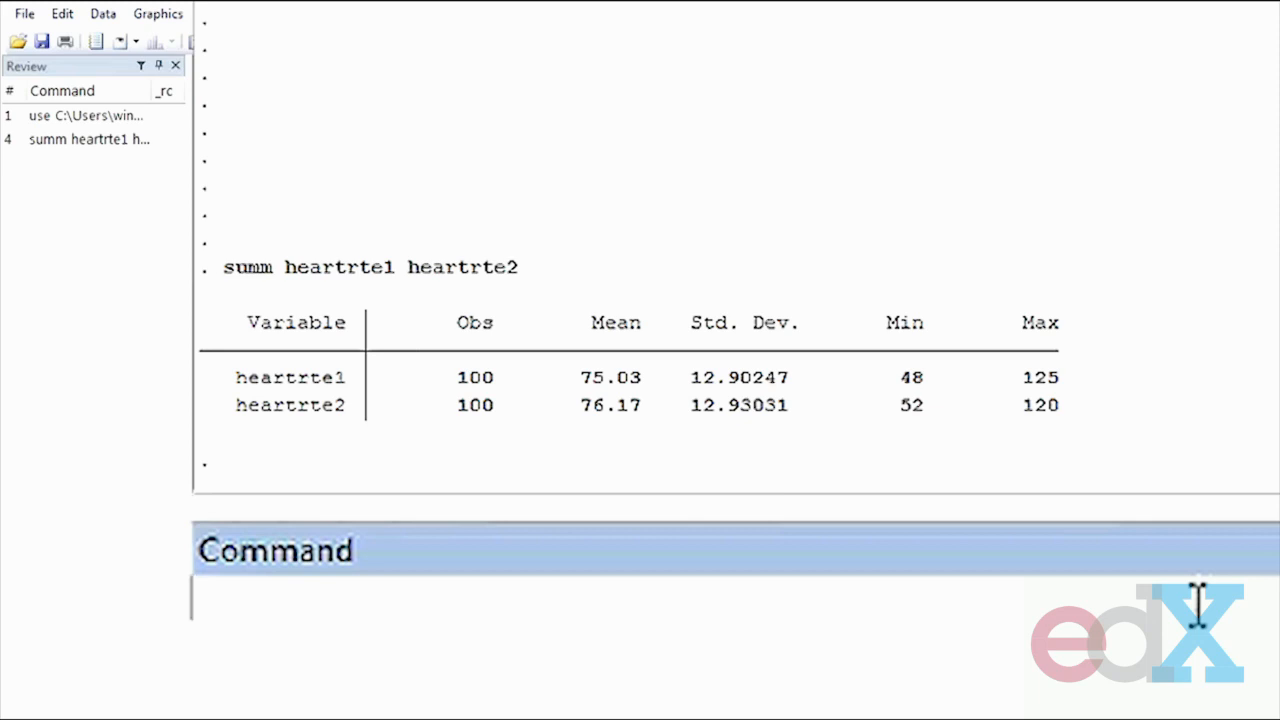
Generate the variable hdiff as heartrte2-heartrte1, underline the parts of that command with the pen and clear the marks
type("gen hdiff = heartrte2-heartrte1")
key("Return")
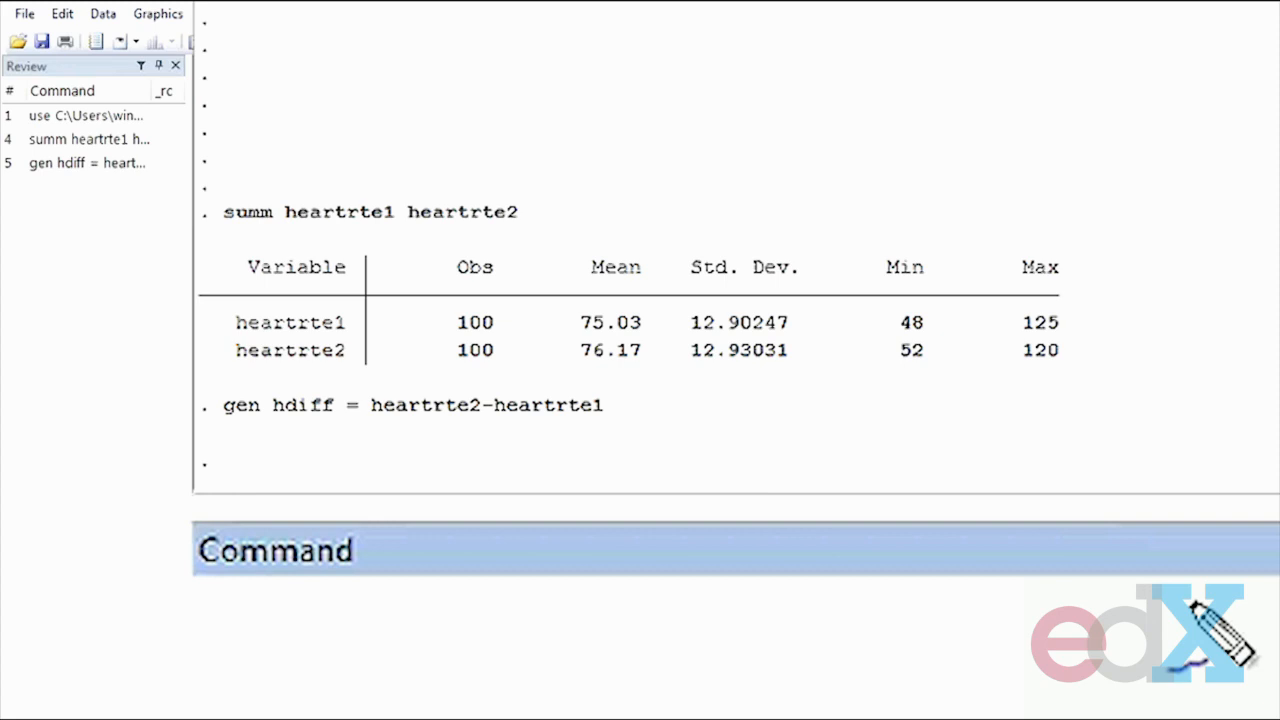
left_click_drag(253, 428, 222, 438)
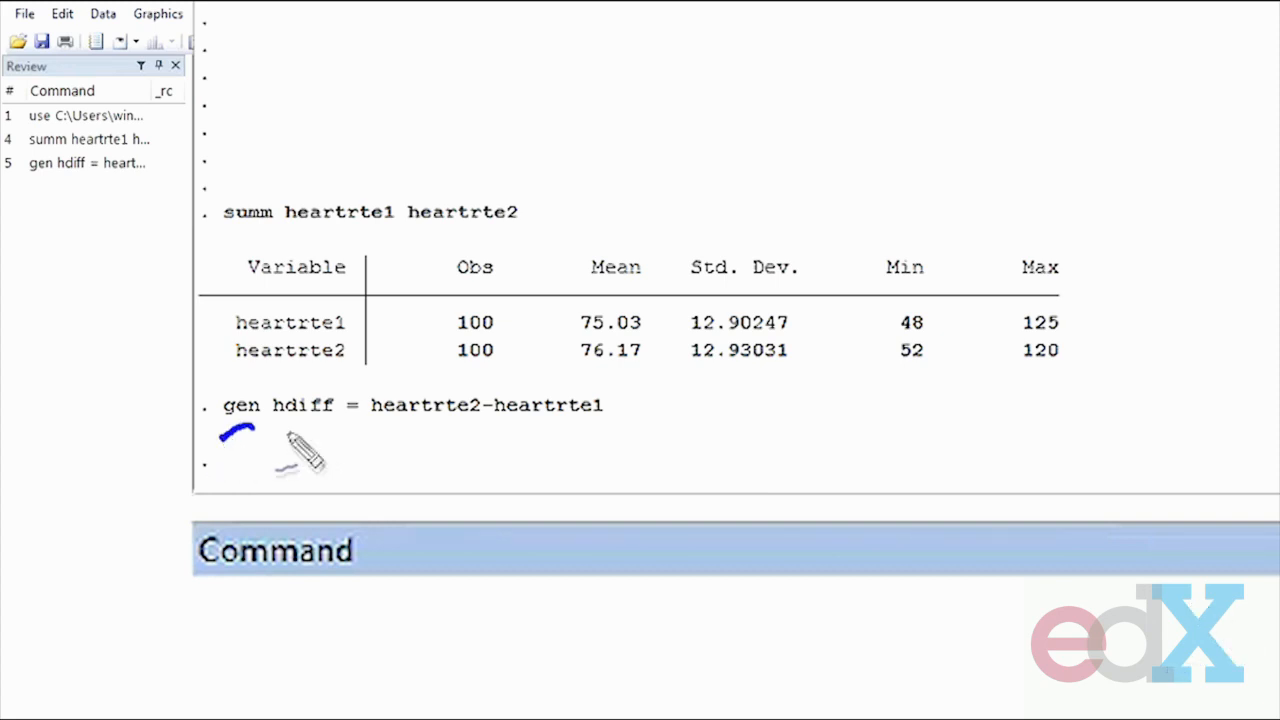
left_click_drag(262, 430, 620, 428)
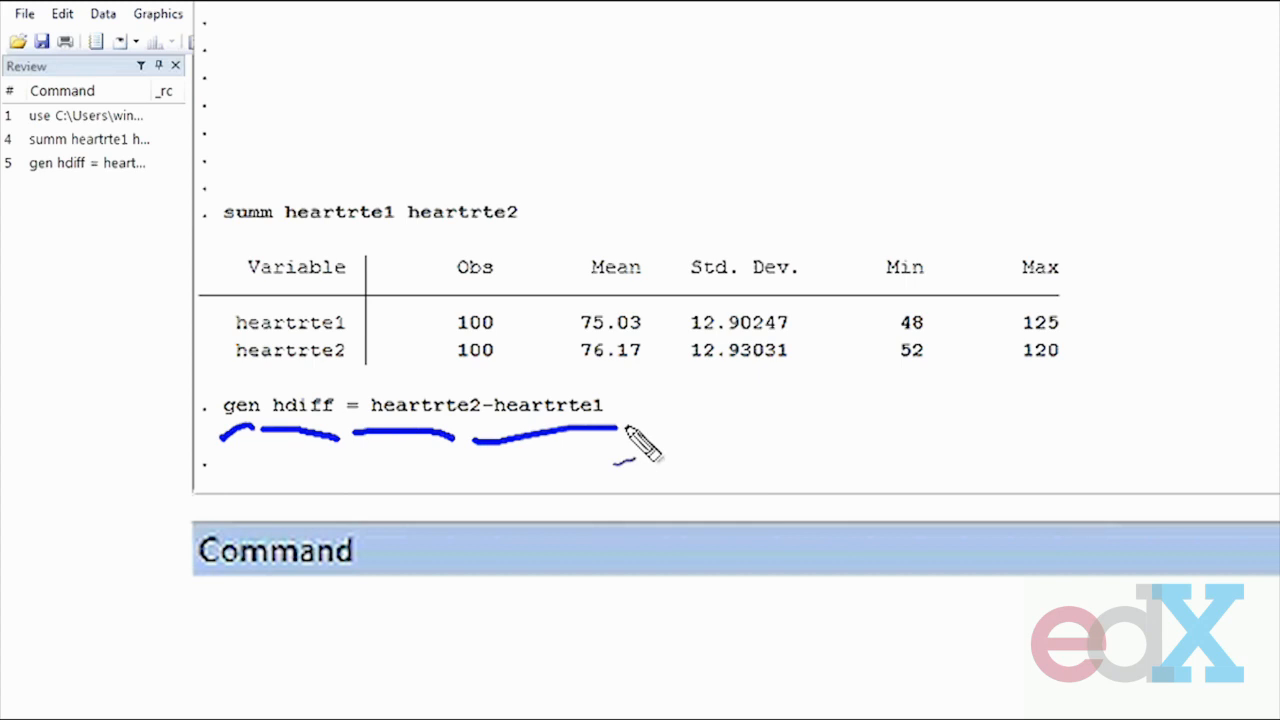
key("Escape")
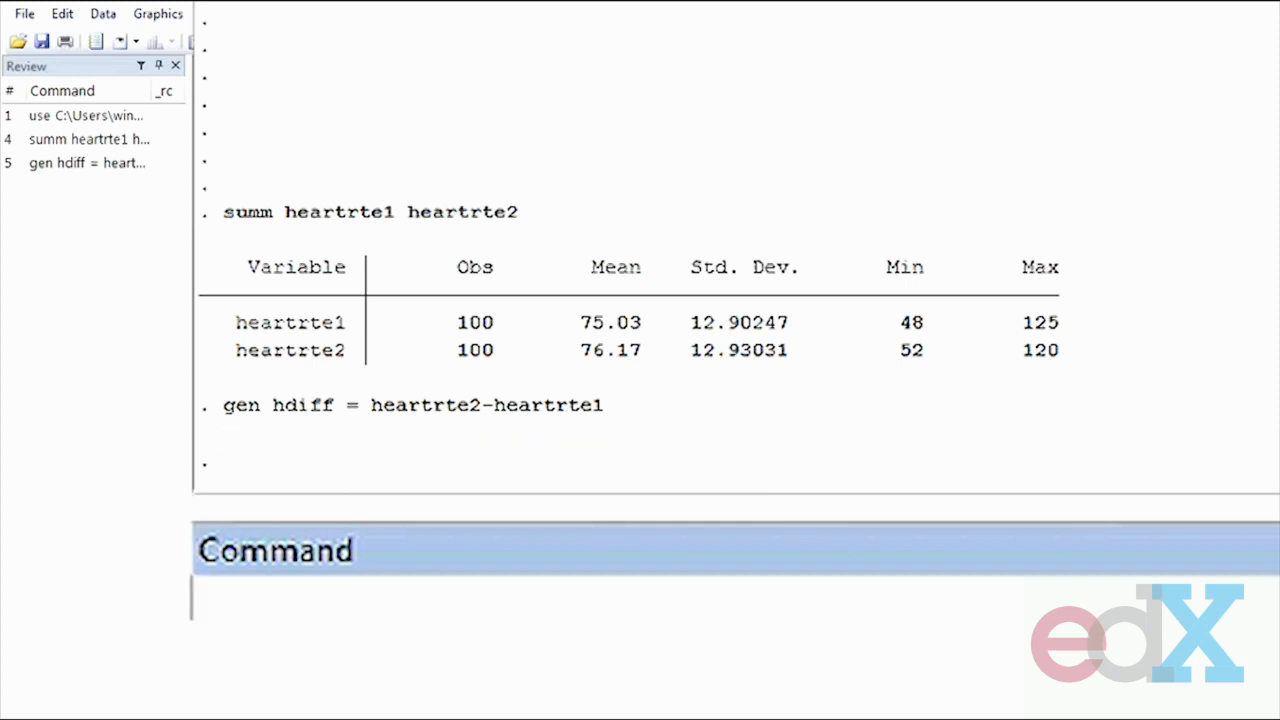
Plot a histogram of hdiff and trace the spread of its values just above the horizontal axis
type("h")
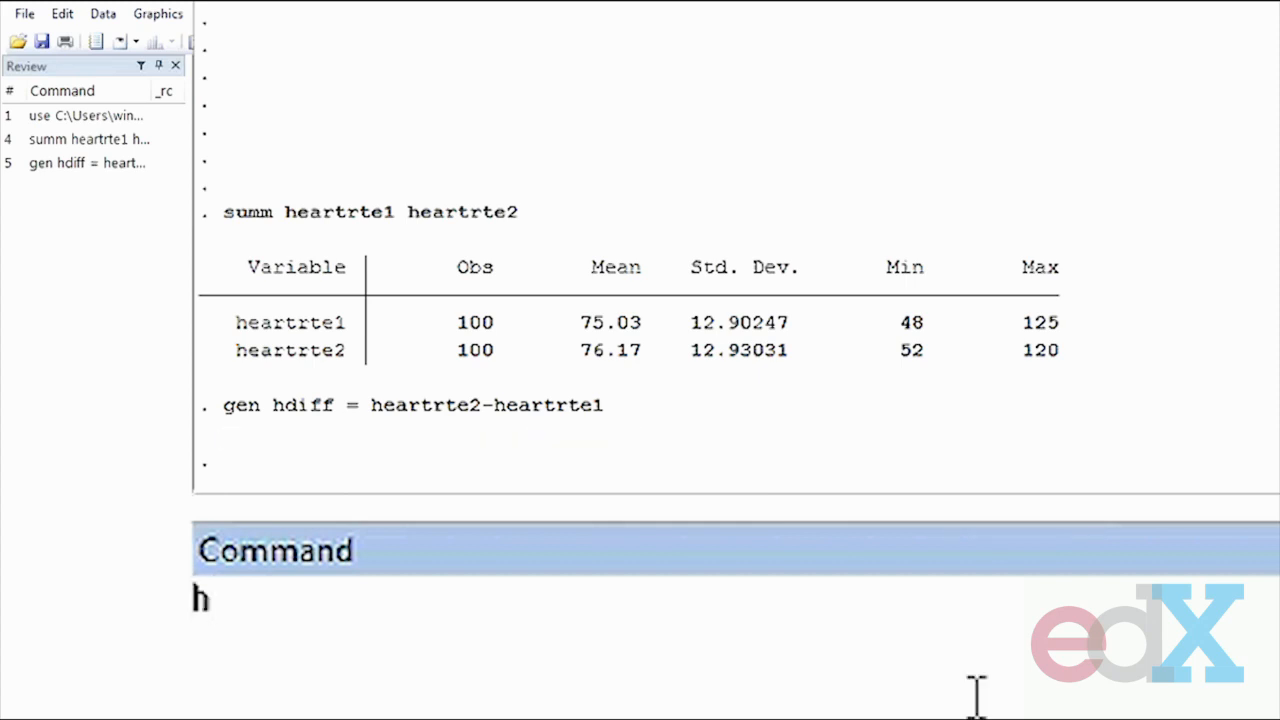
type("ist hdiff")
key("Return")
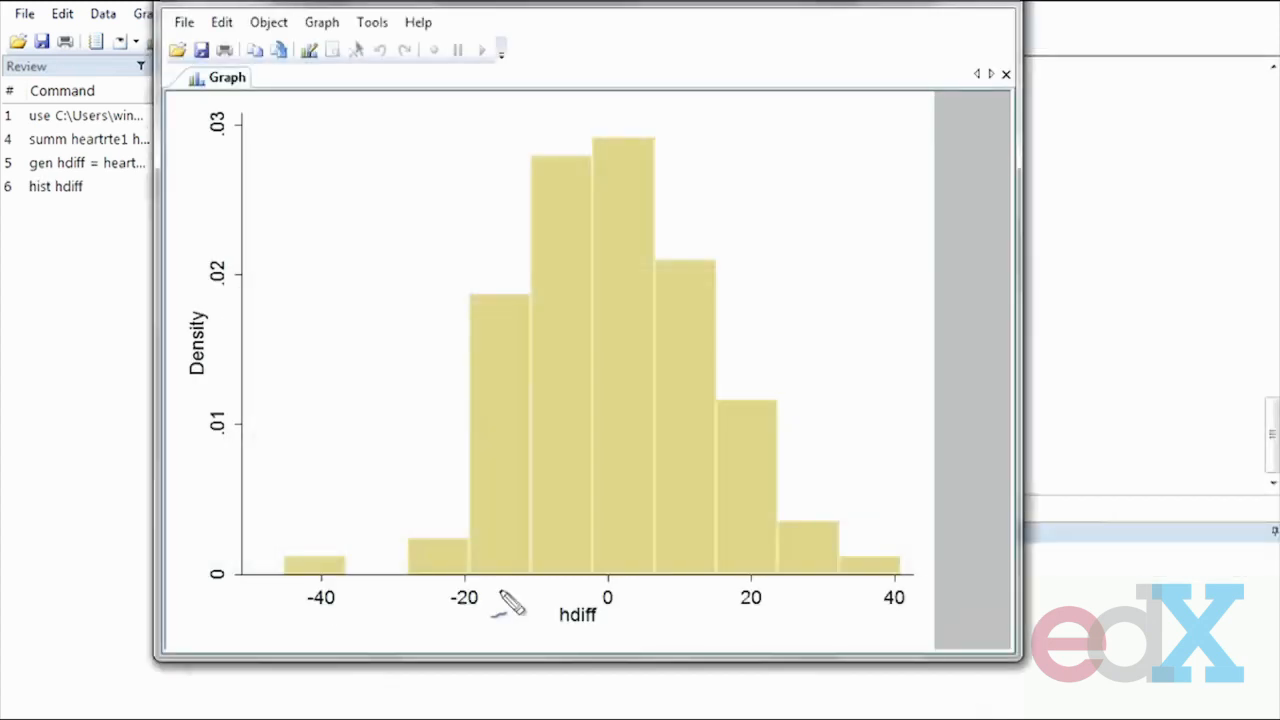
mouse_move(288, 549)
left_mouse_down()
mouse_move(718, 252)
mouse_move(897, 550)
left_mouse_up()
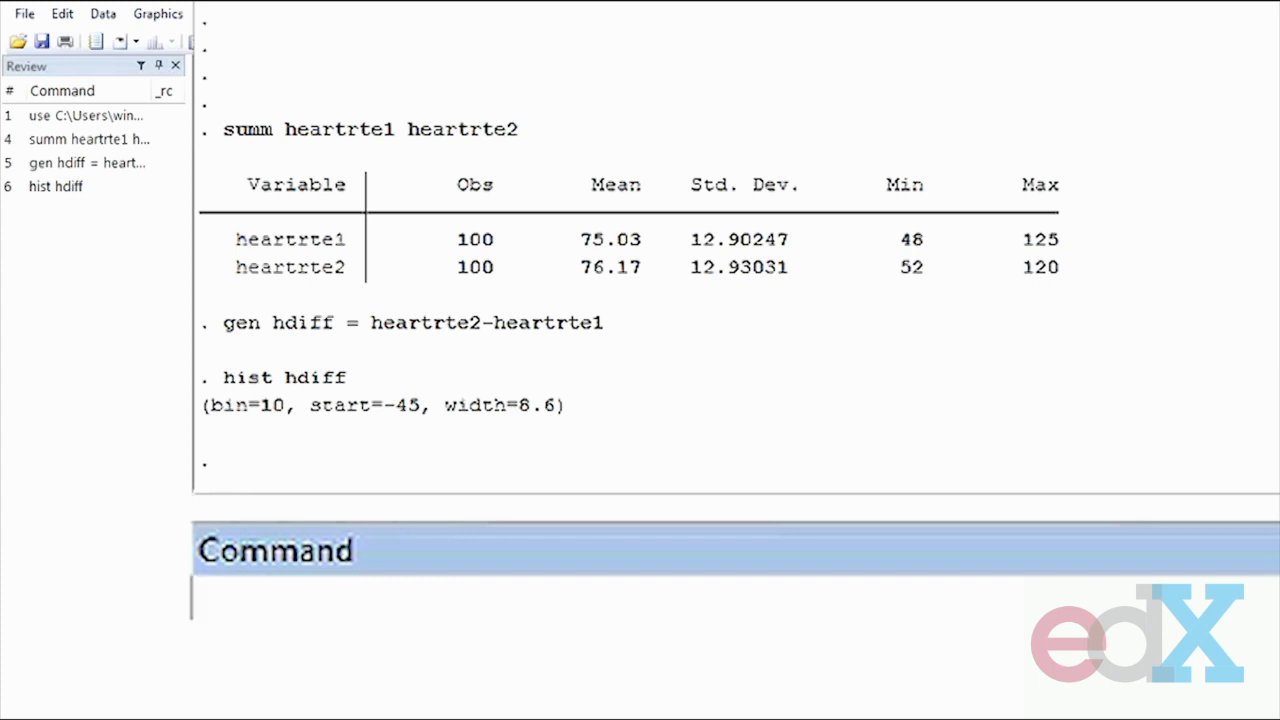
Handwrite the null hypothesis below the output, stating that μ2 − μ1 equals zero
left_click_drag(252, 536, 248, 581)
mouse_move(270, 536)
left_mouse_down()
mouse_move(271, 579)
mouse_move(274, 562)
mouse_move(304, 580)
left_mouse_up()
left_click(347, 550)
left_click(348, 571)
mouse_move(391, 590)
left_mouse_down()
mouse_move(437, 558)
mouse_move(441, 587)
mouse_move(476, 617)
left_mouse_up()
left_click(480, 563)
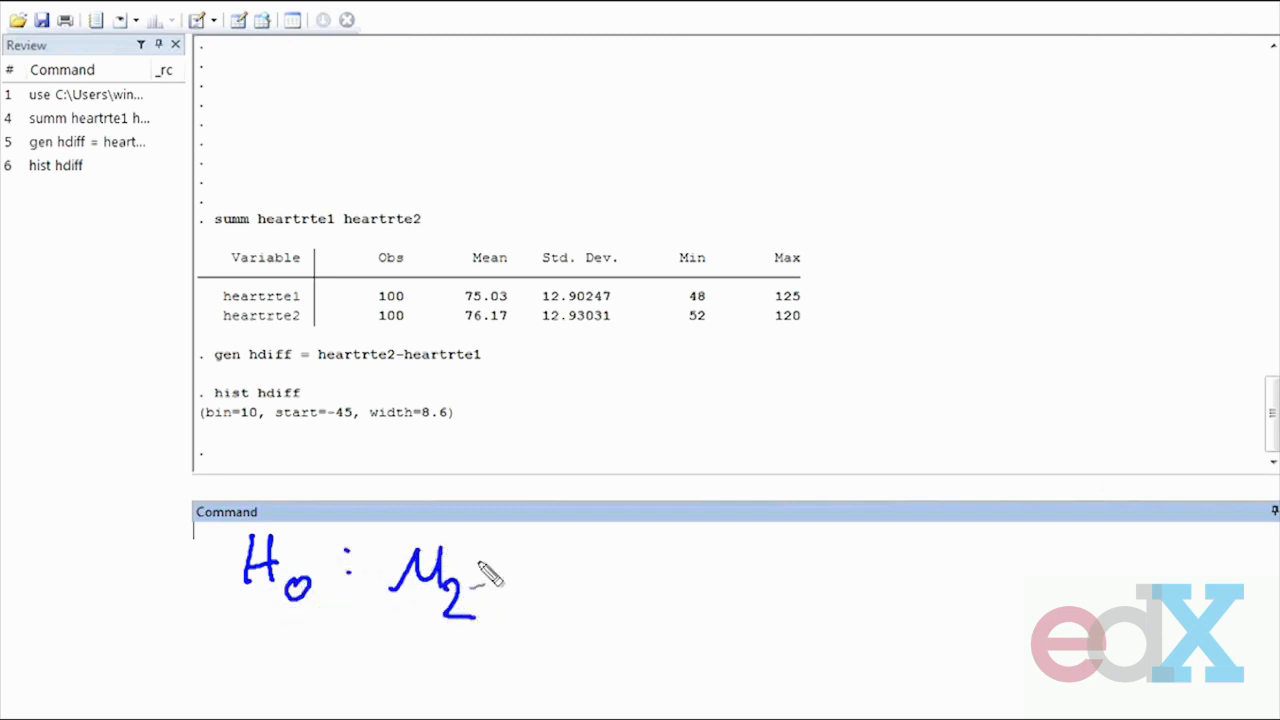
mouse_move(478, 565)
left_mouse_down()
mouse_move(549, 556)
mouse_move(603, 610)
left_mouse_up()
left_click_drag(649, 566, 690, 565)
left_click_drag(648, 577, 692, 575)
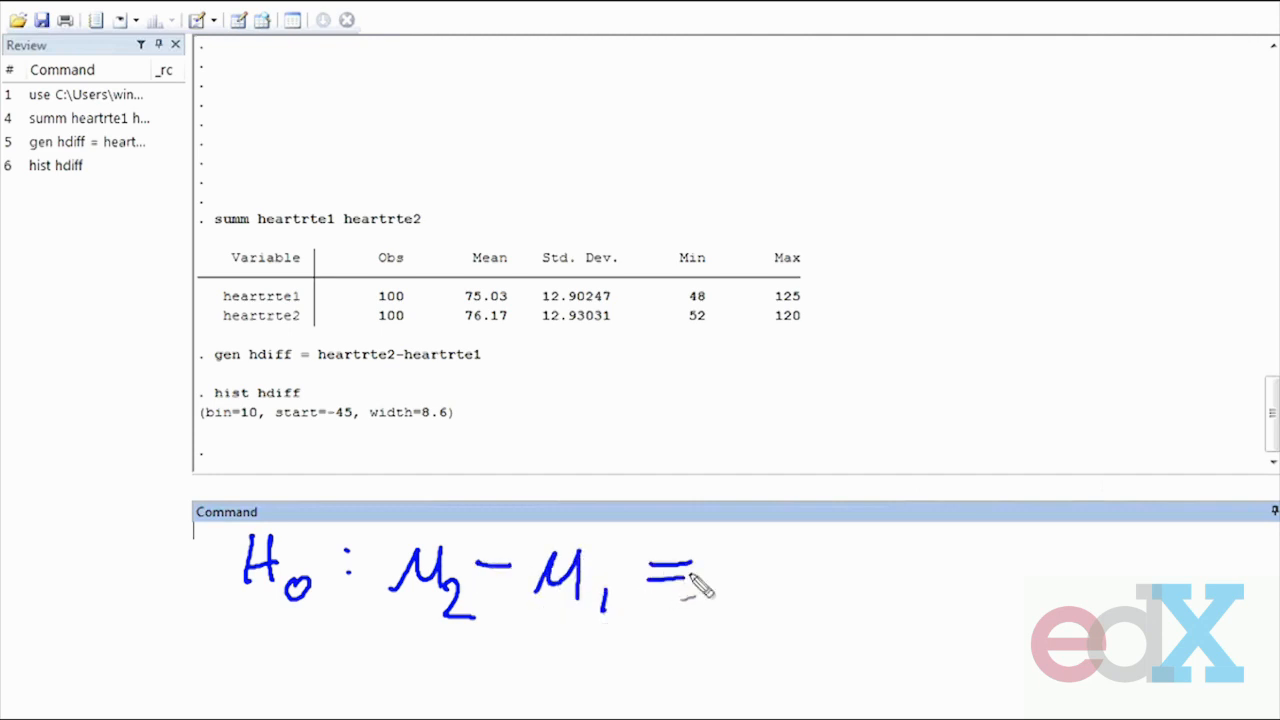
left_click_drag(755, 545, 771, 543)
Handwrite the two-sided alternative hypothesis beneath the null hypothesis, stating that the two means differ
mouse_move(244, 625)
left_mouse_down()
mouse_move(243, 665)
mouse_move(263, 671)
mouse_move(357, 686)
mouse_move(344, 652)
left_mouse_up()
left_click(343, 646)
left_click(344, 672)
mouse_move(396, 690)
left_mouse_down()
mouse_move(414, 643)
mouse_move(472, 705)
mouse_move(497, 698)
left_mouse_up()
mouse_move(499, 664)
left_mouse_down()
mouse_move(535, 659)
mouse_move(599, 684)
mouse_move(700, 652)
left_mouse_up()
left_click(612, 679)
left_click_drag(655, 673, 705, 668)
left_click_drag(612, 672, 615, 697)
left_click_drag(705, 628, 661, 690)
left_click_drag(792, 632, 752, 635)
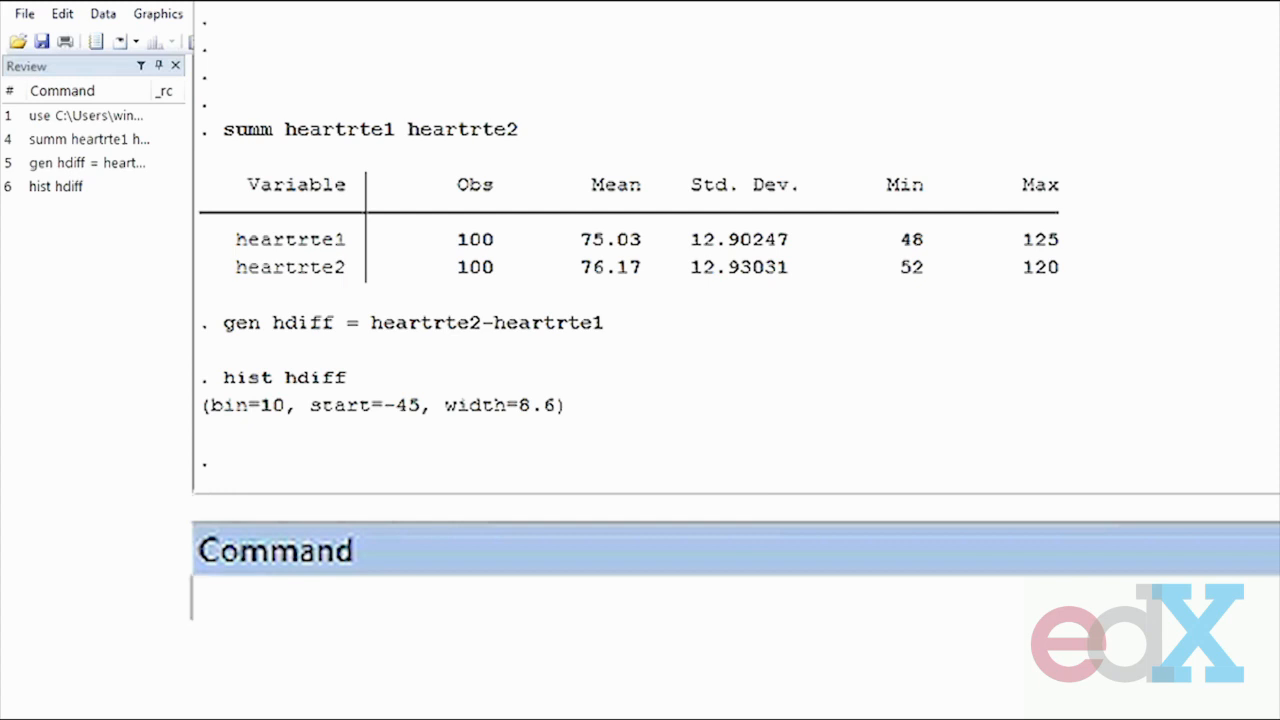
Run a one-sample t test of hdiff against zero with the command ttest hdiff==0
type("ttest hfdif")
key("BackSpace")
key("BackSpace")
key("BackSpace")
key("BackSpace")
type("diff==0")
key("Return")
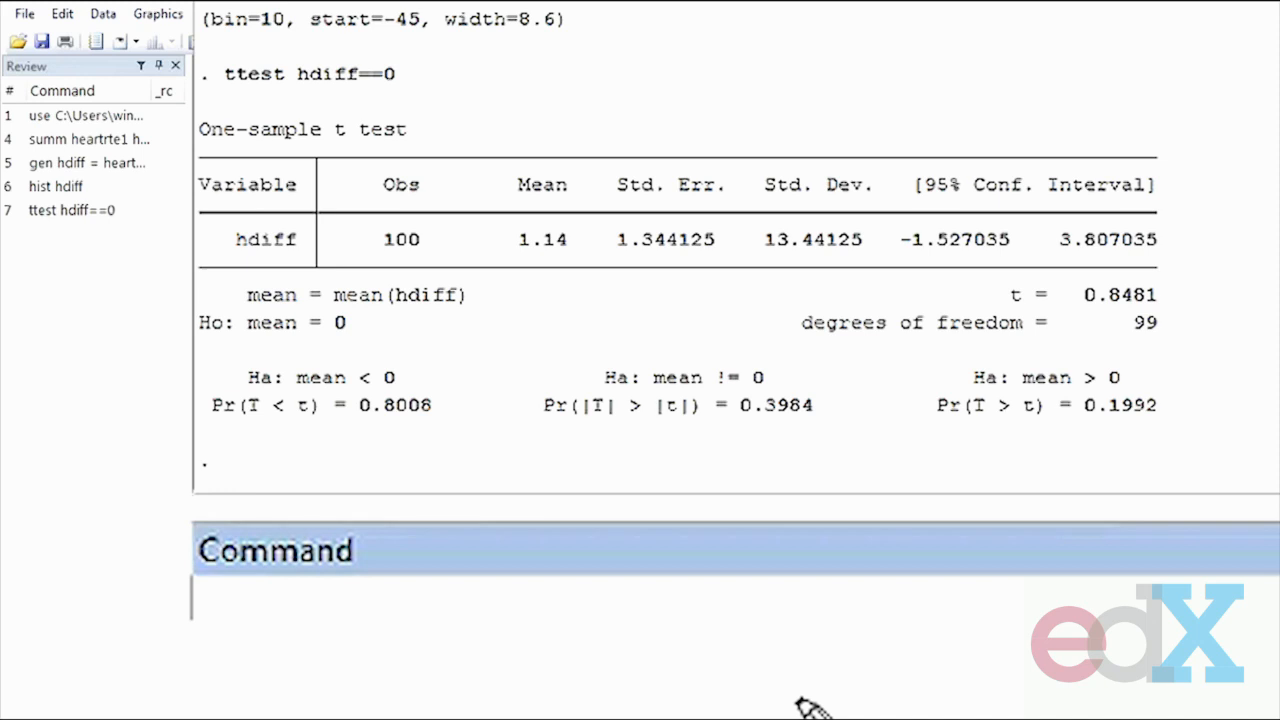
Mark the tested variable, the double equals sign and the zero null value at the t-test command with the pen
left_click_drag(290, 100, 360, 109)
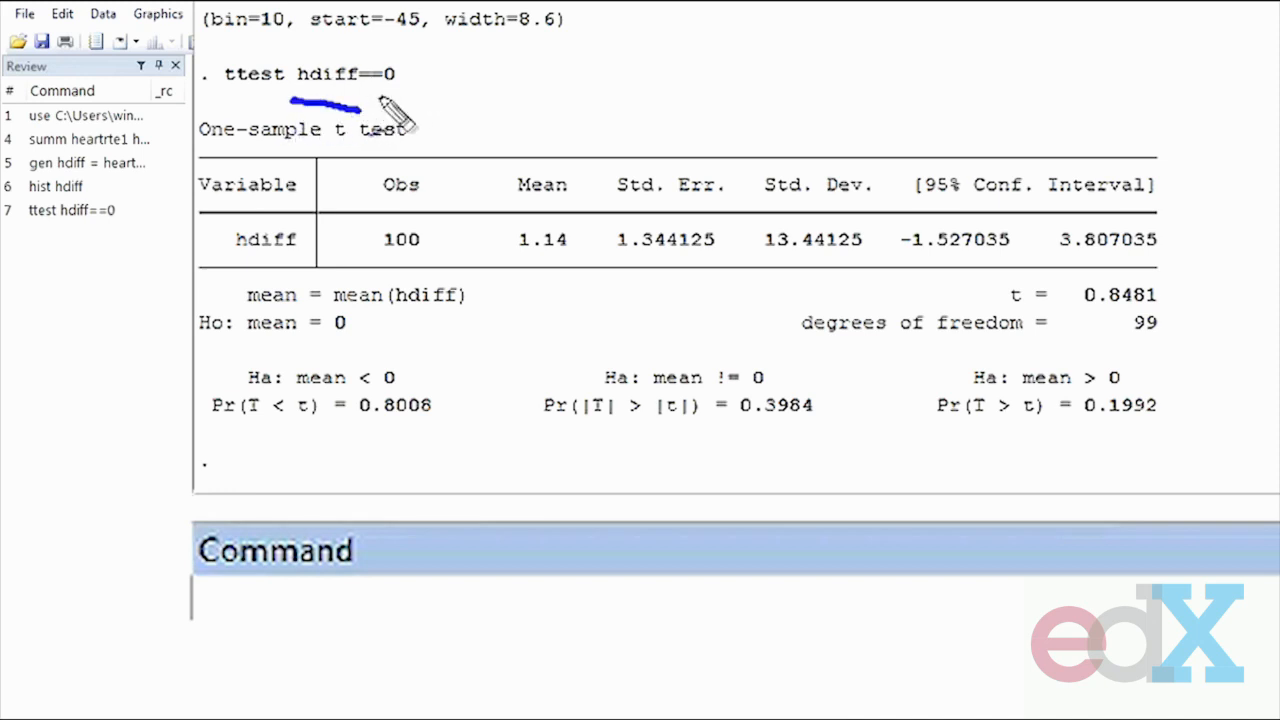
left_click_drag(376, 82, 376, 112)
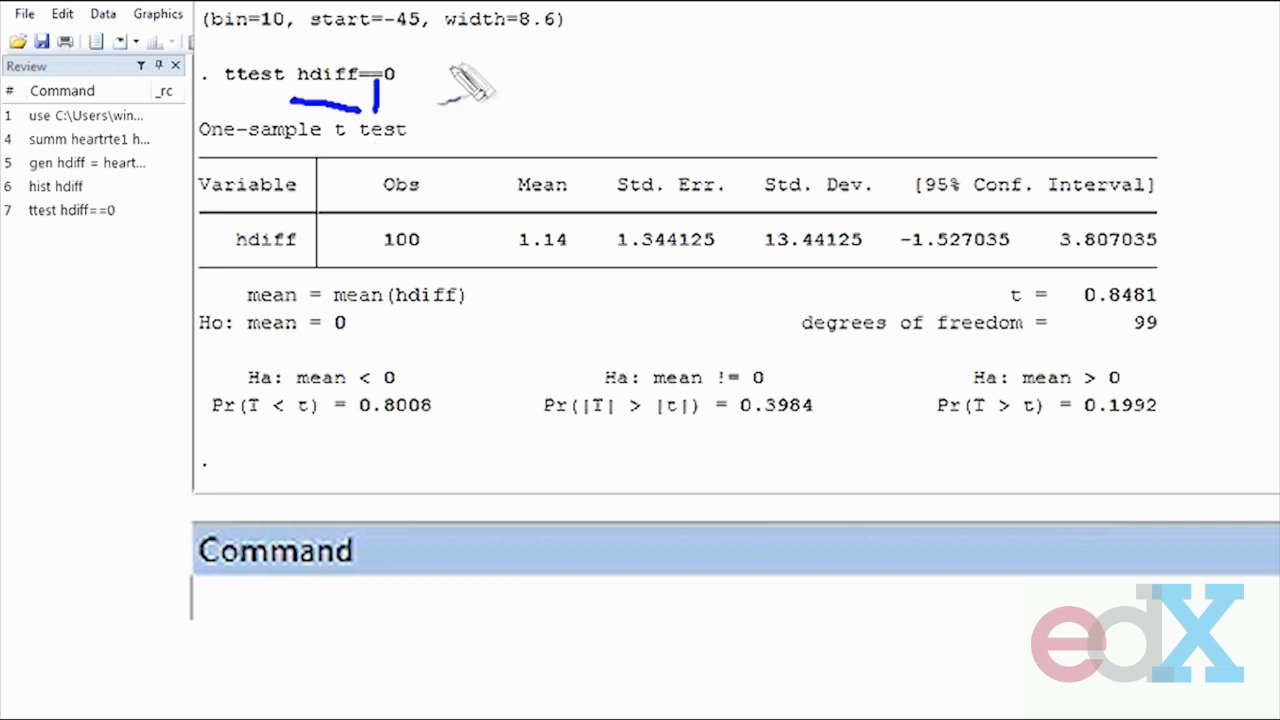
mouse_move(440, 55)
left_mouse_down()
mouse_move(422, 100)
mouse_move(438, 76)
left_mouse_up()
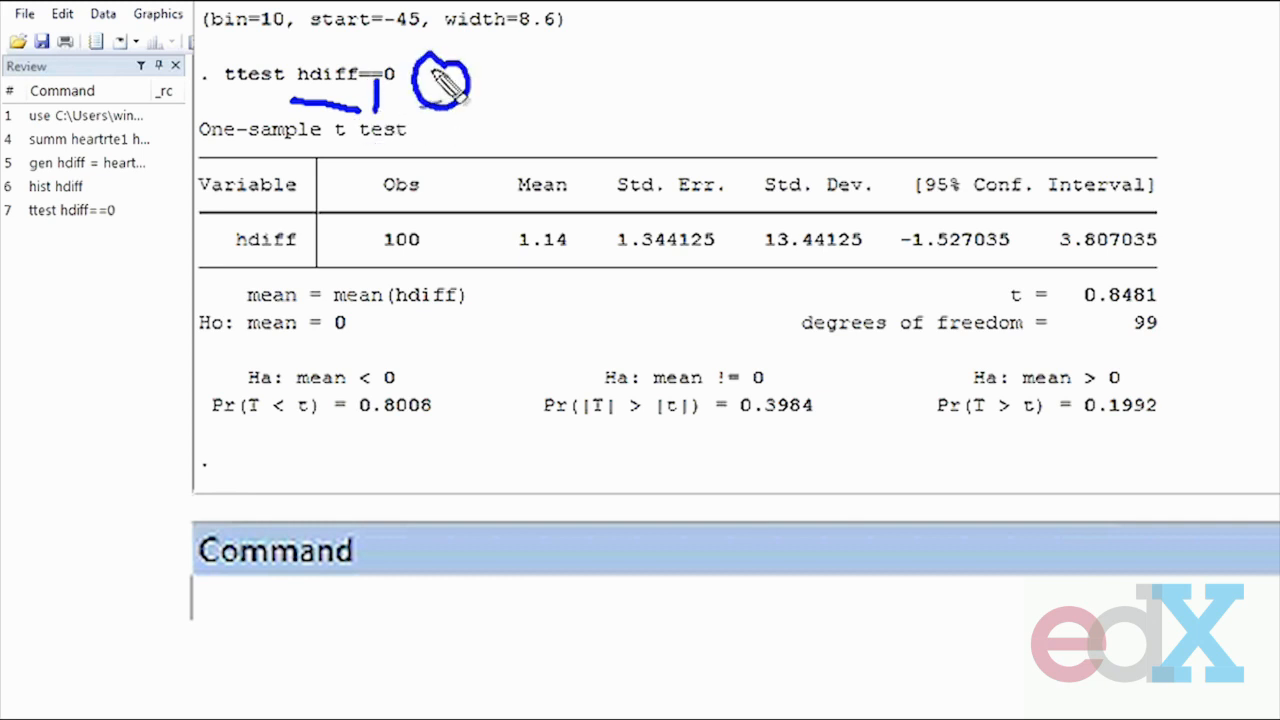
Underline the observations, mean and standard error of hdiff, and circle the t statistic and degrees of freedom
left_click_drag(349, 266, 440, 259)
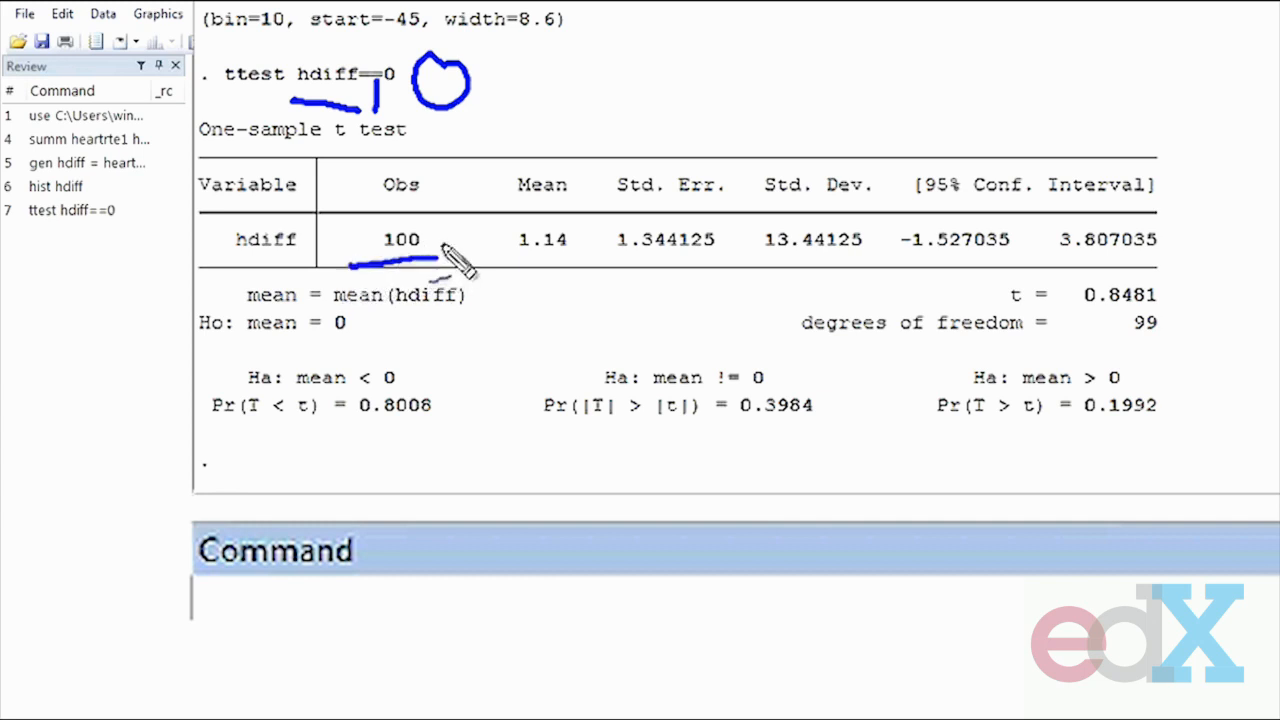
left_click_drag(496, 262, 728, 259)
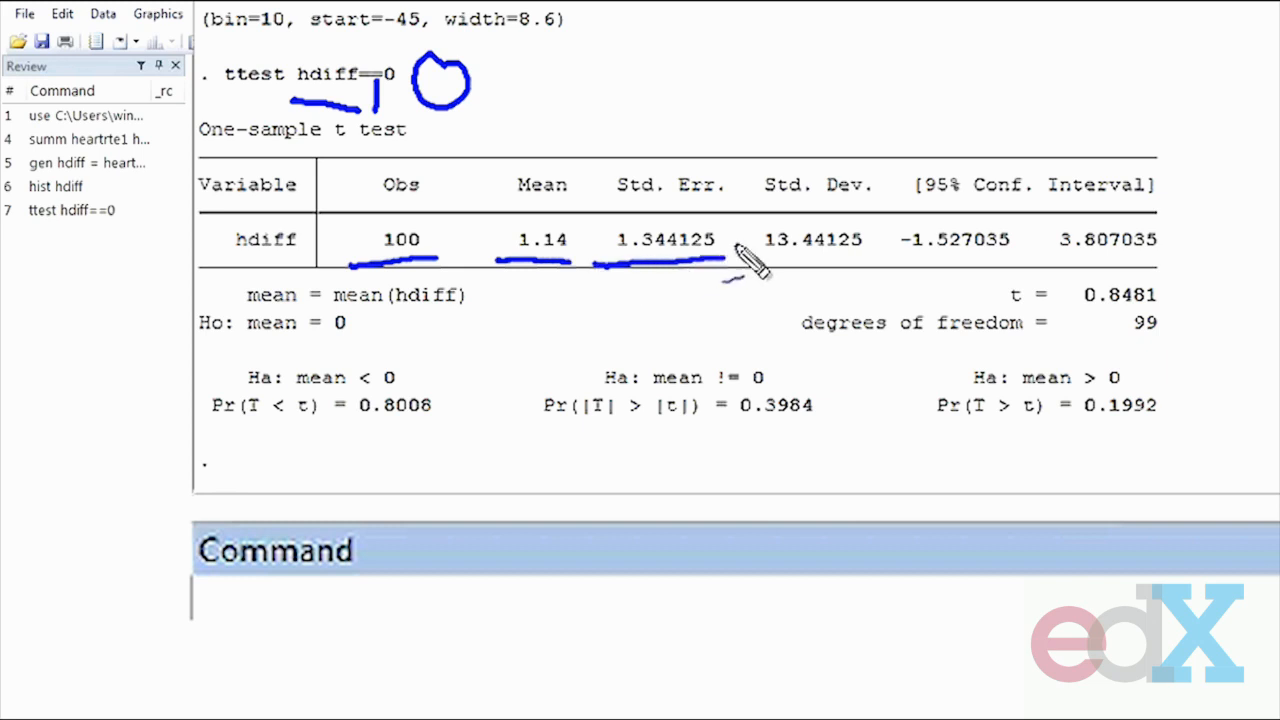
mouse_move(1203, 286)
left_mouse_down()
mouse_move(1035, 280)
mouse_move(990, 318)
mouse_move(1196, 288)
left_mouse_up()
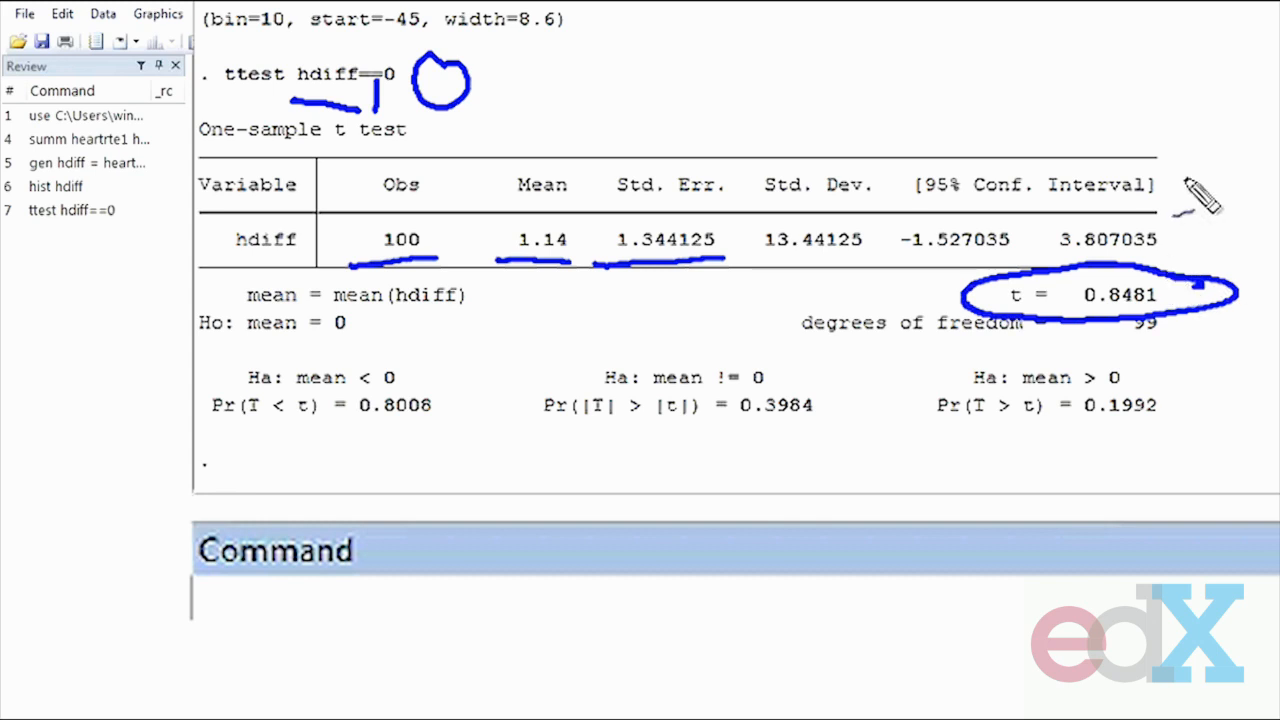
mouse_move(1155, 352)
left_mouse_down()
mouse_move(1186, 340)
mouse_move(1105, 320)
mouse_move(1192, 337)
left_mouse_up()
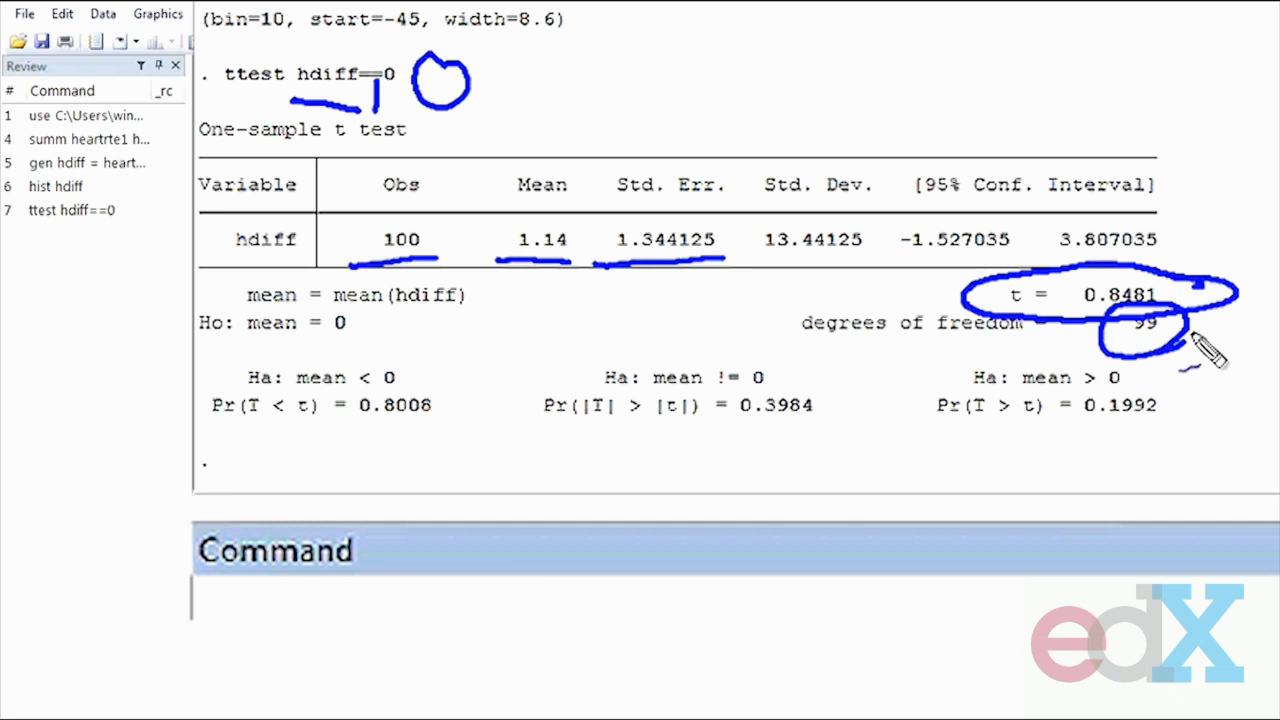
Box the two-sided alternative and its p-value, underline both one-sided p-values, and clear the pen marks
mouse_move(516, 432)
left_mouse_down()
mouse_move(785, 452)
mouse_move(866, 382)
mouse_move(815, 332)
mouse_move(510, 345)
mouse_move(490, 430)
left_mouse_up()
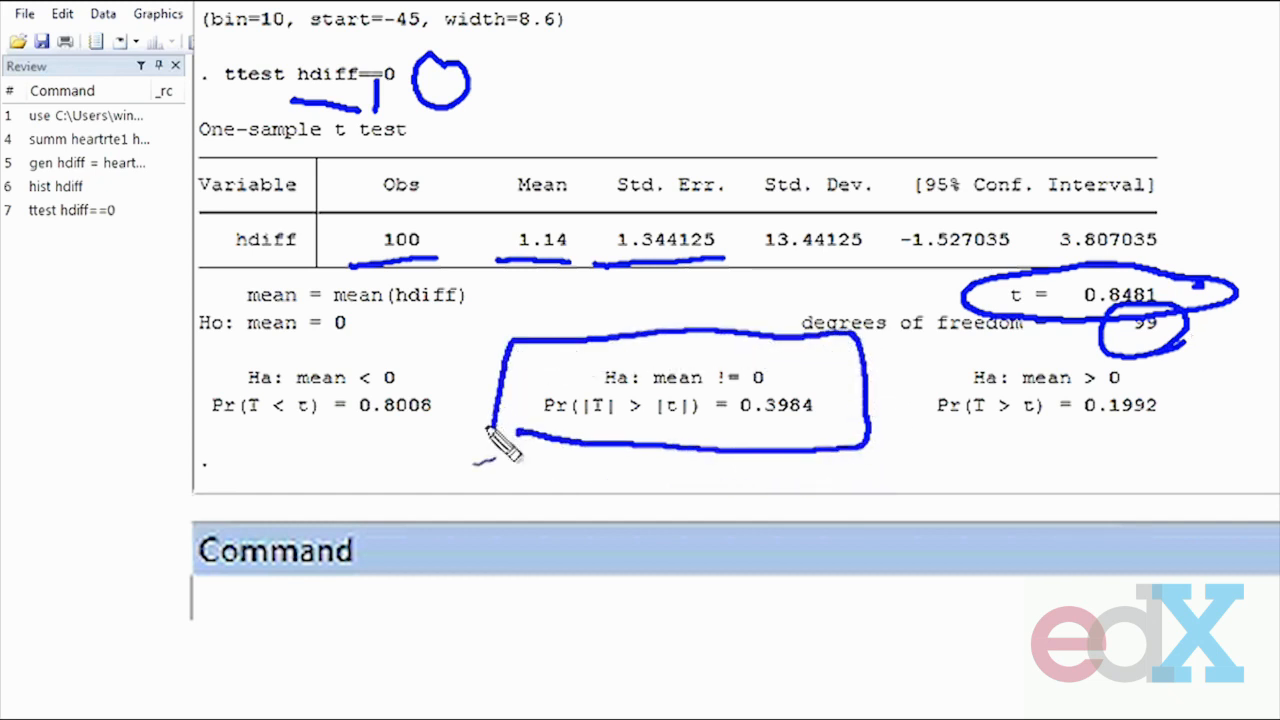
left_click_drag(718, 425, 835, 425)
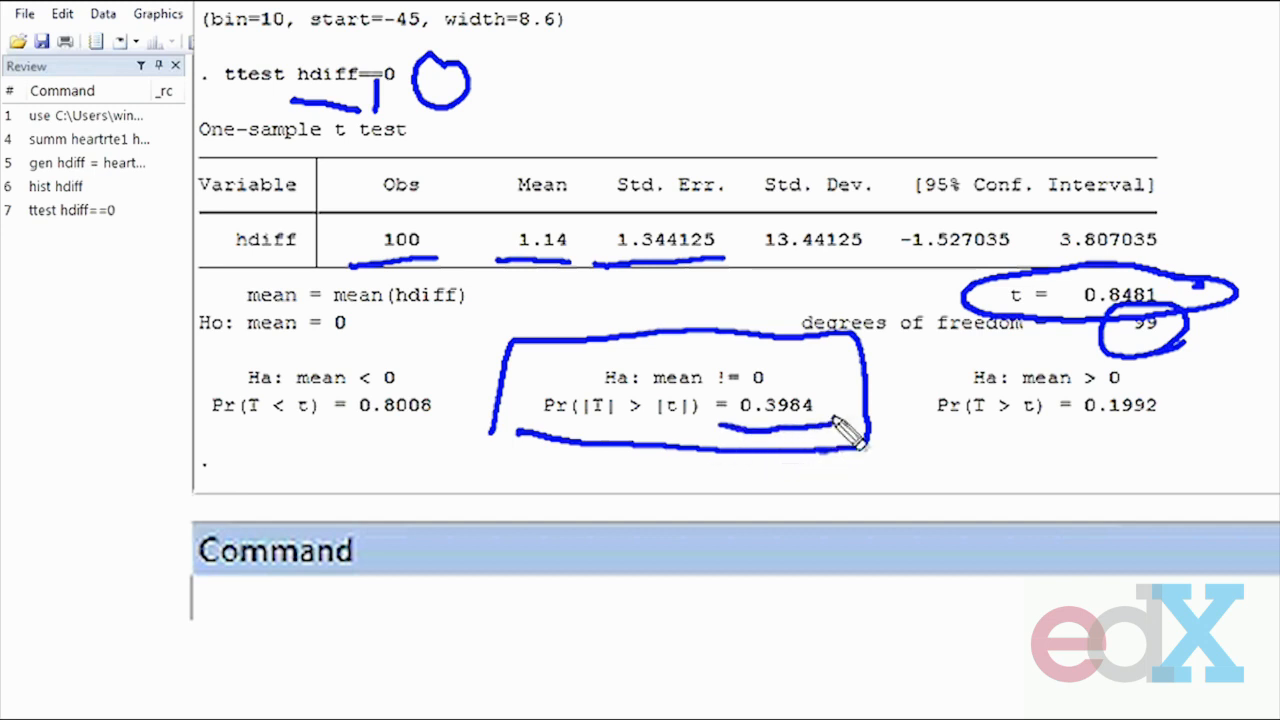
mouse_move(235, 450)
left_mouse_down()
mouse_move(442, 452)
mouse_move(300, 450)
left_mouse_up()
mouse_move(960, 448)
left_mouse_down()
mouse_move(1153, 440)
mouse_move(986, 437)
left_mouse_up()
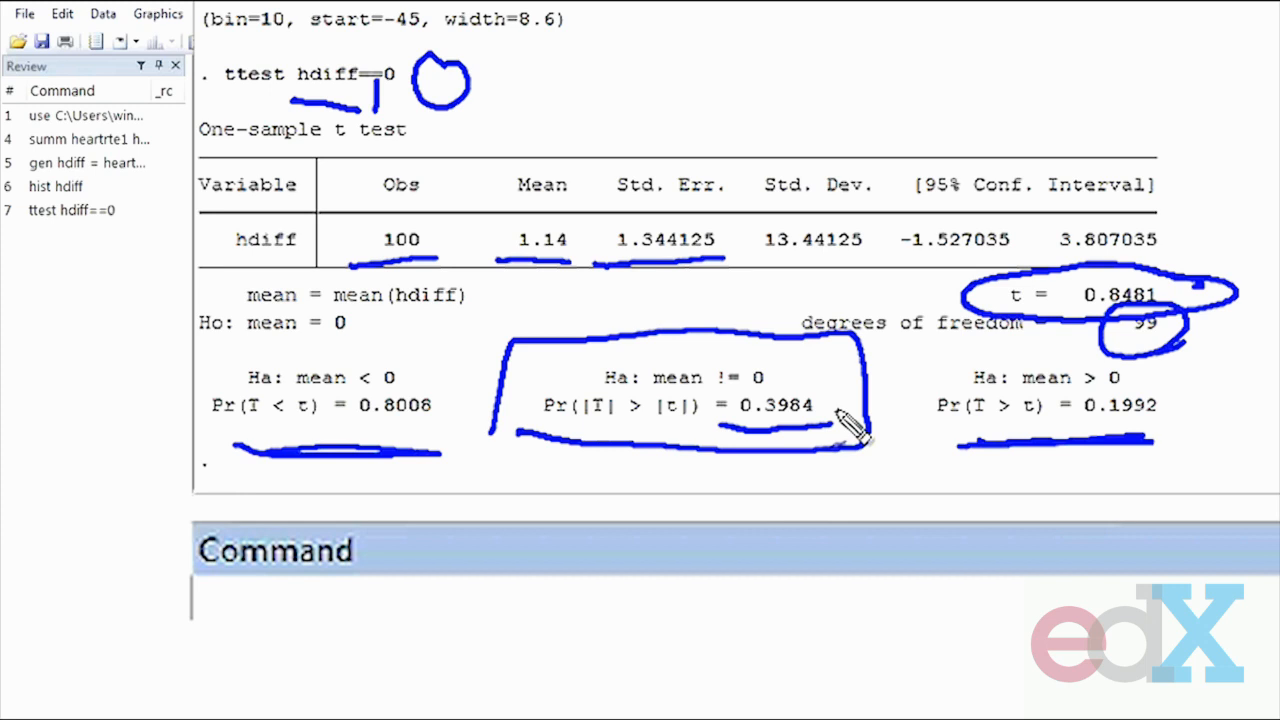
left_click_drag(830, 422, 805, 380)
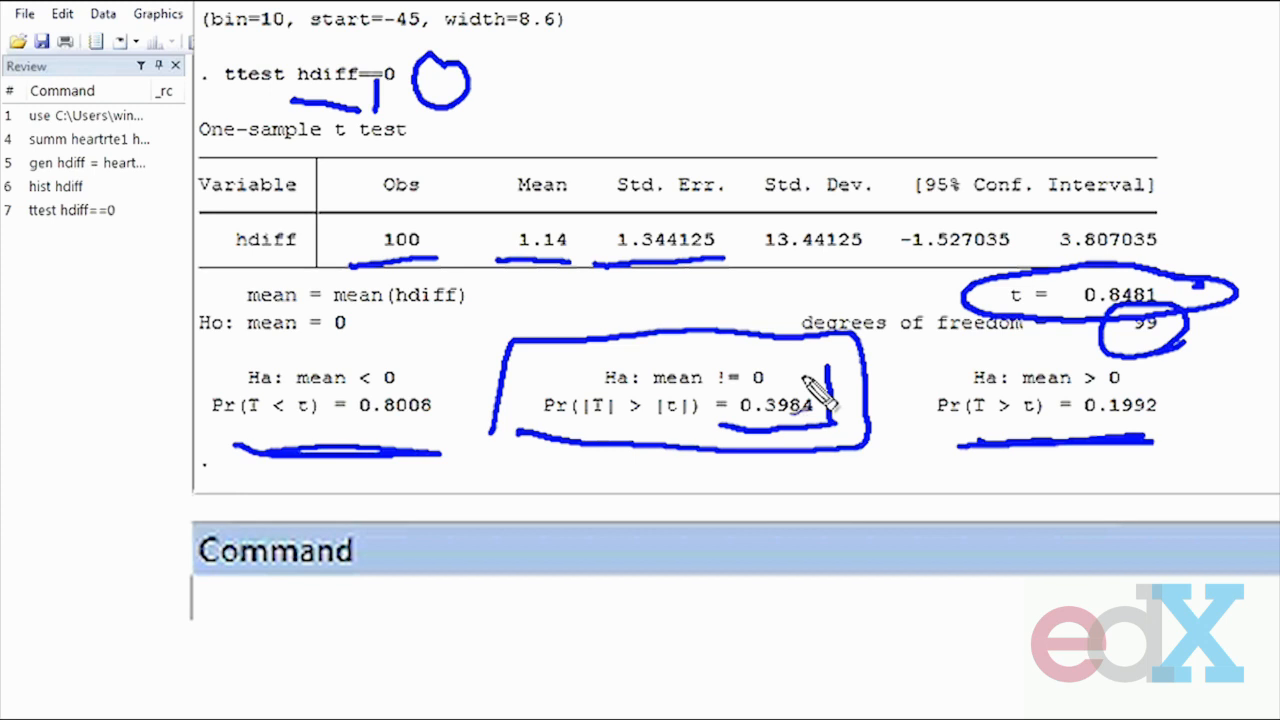
key("Escape")
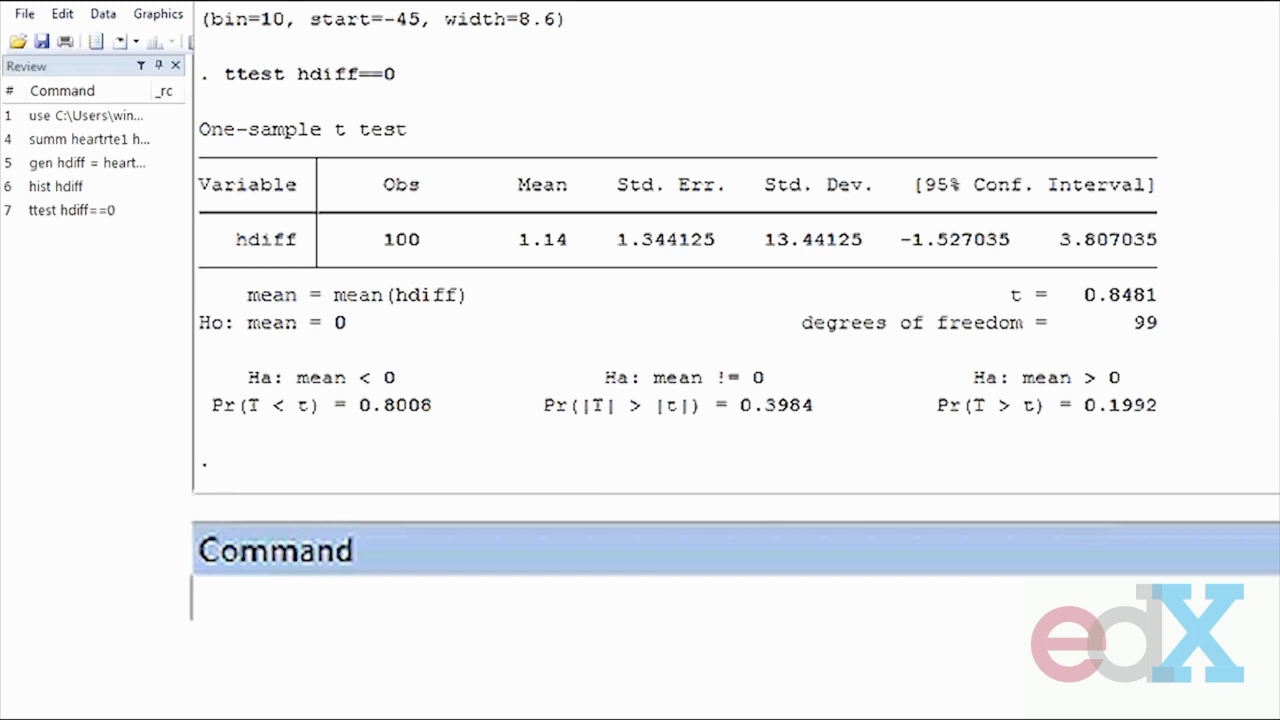
Run a paired t test with ttest heartrte2==heartrte1 and underline the two variables in its command
type("ttest")
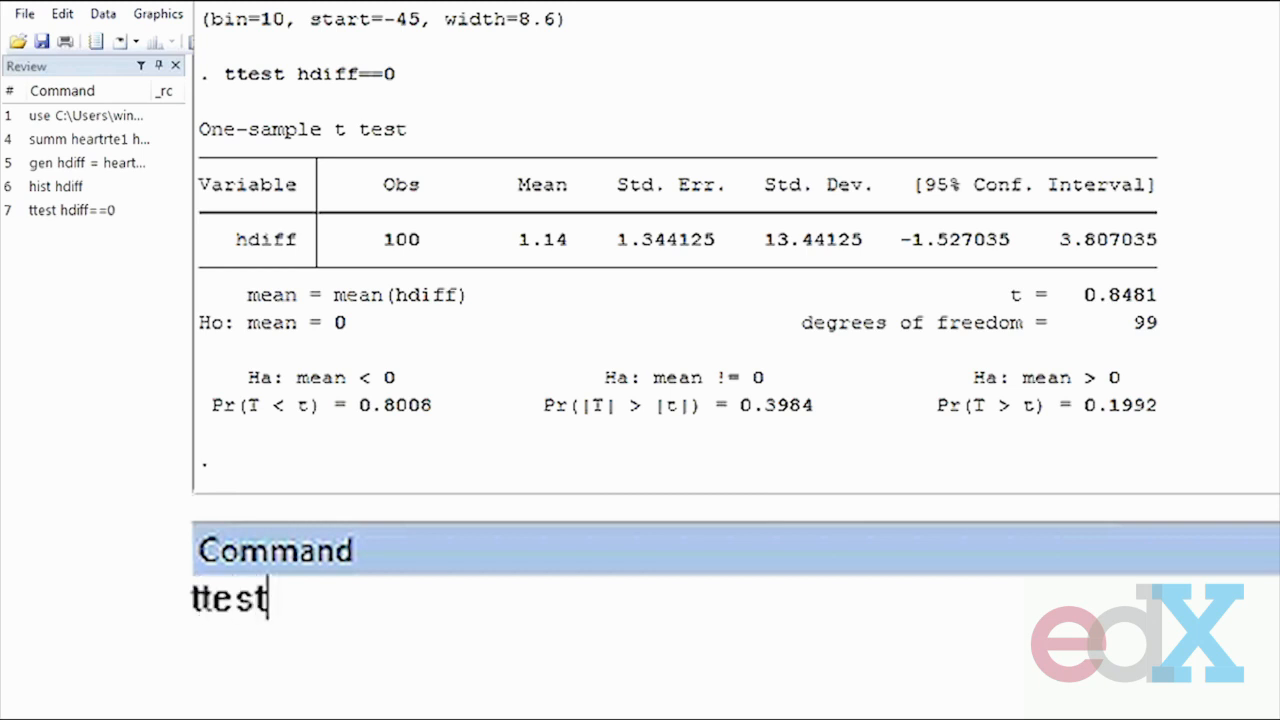
type(" heartrte2==")
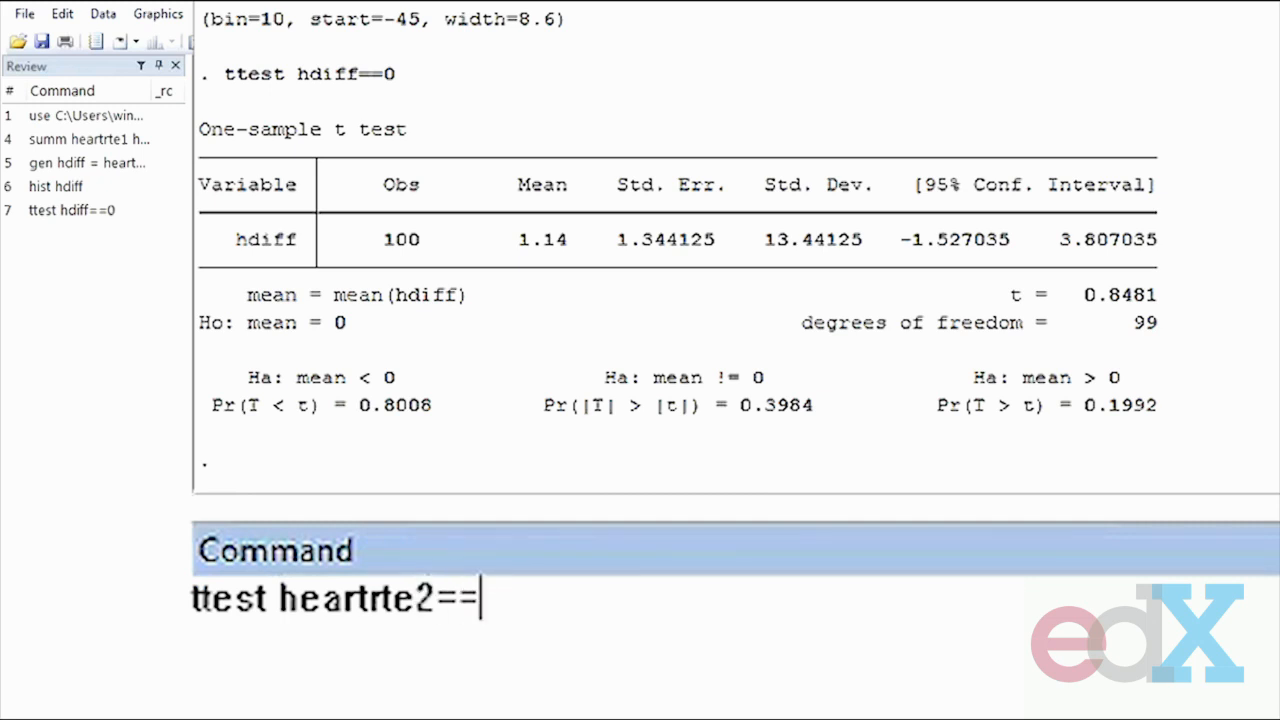
type("heartrte1")
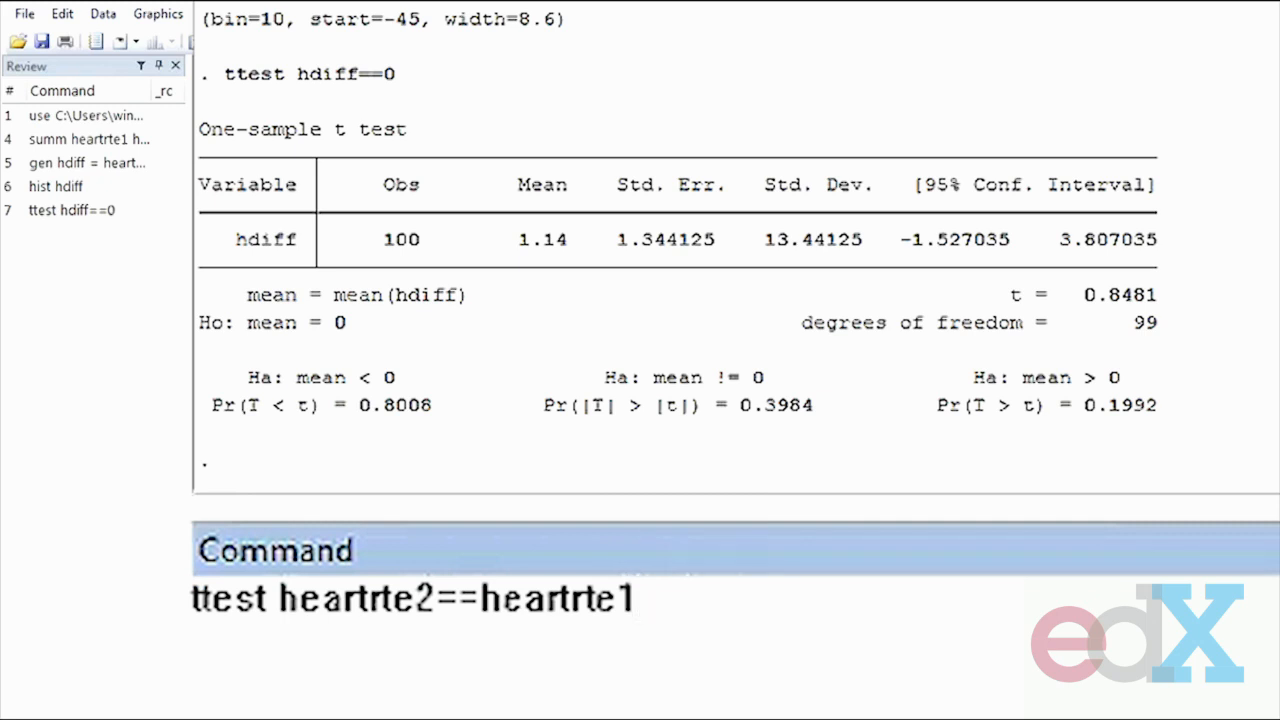
key("Return")
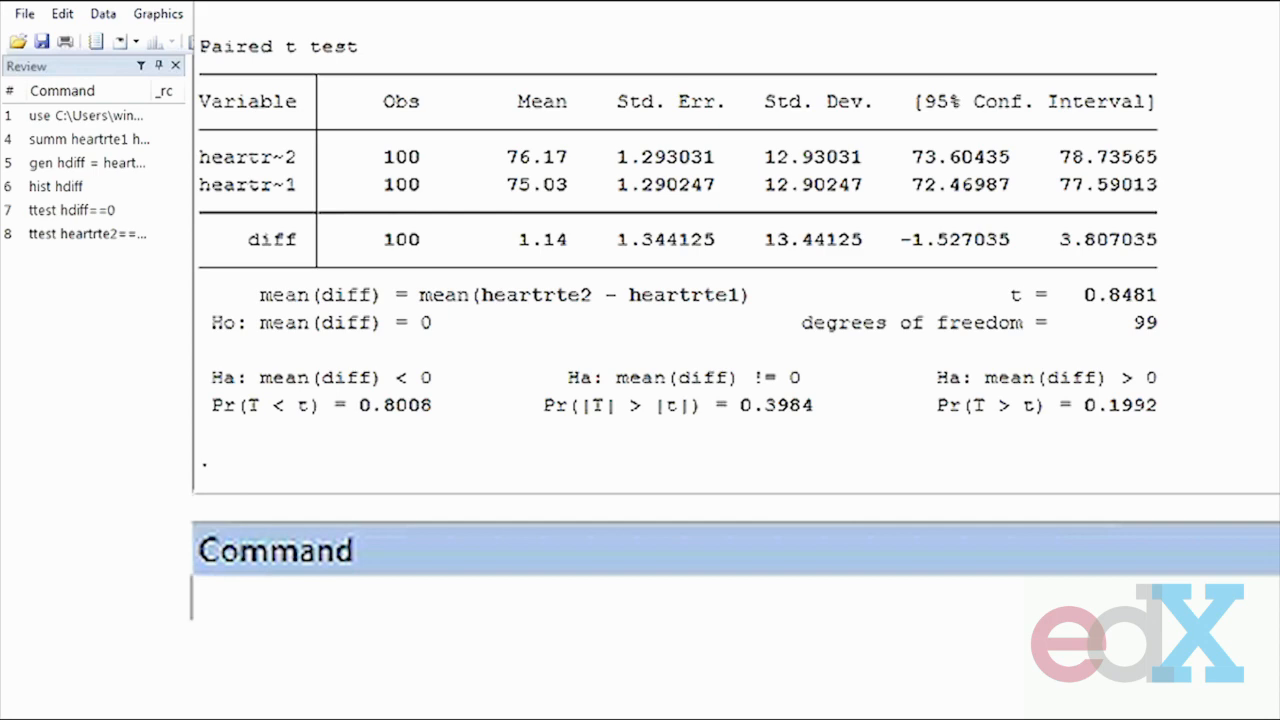
left_click_drag(268, 168, 446, 165)
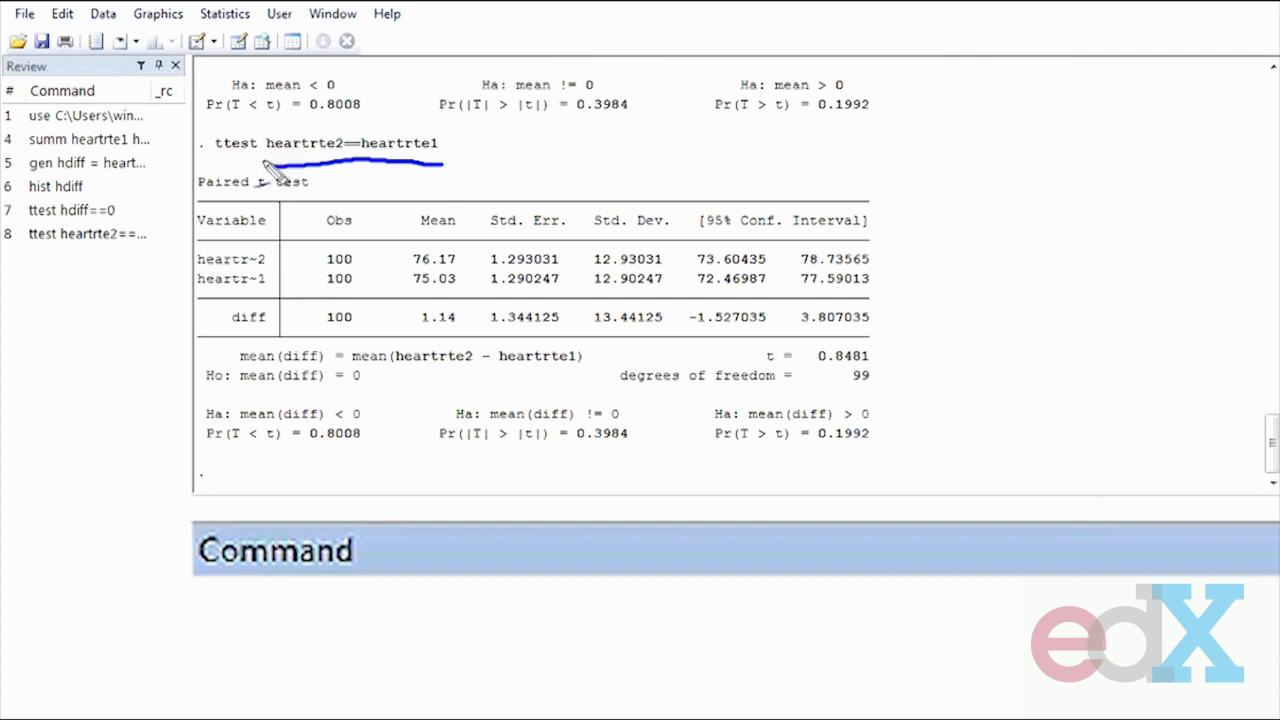
mouse_move(262, 162)
left_mouse_down()
mouse_move(326, 137)
mouse_move(482, 150)
mouse_move(440, 162)
left_mouse_up()
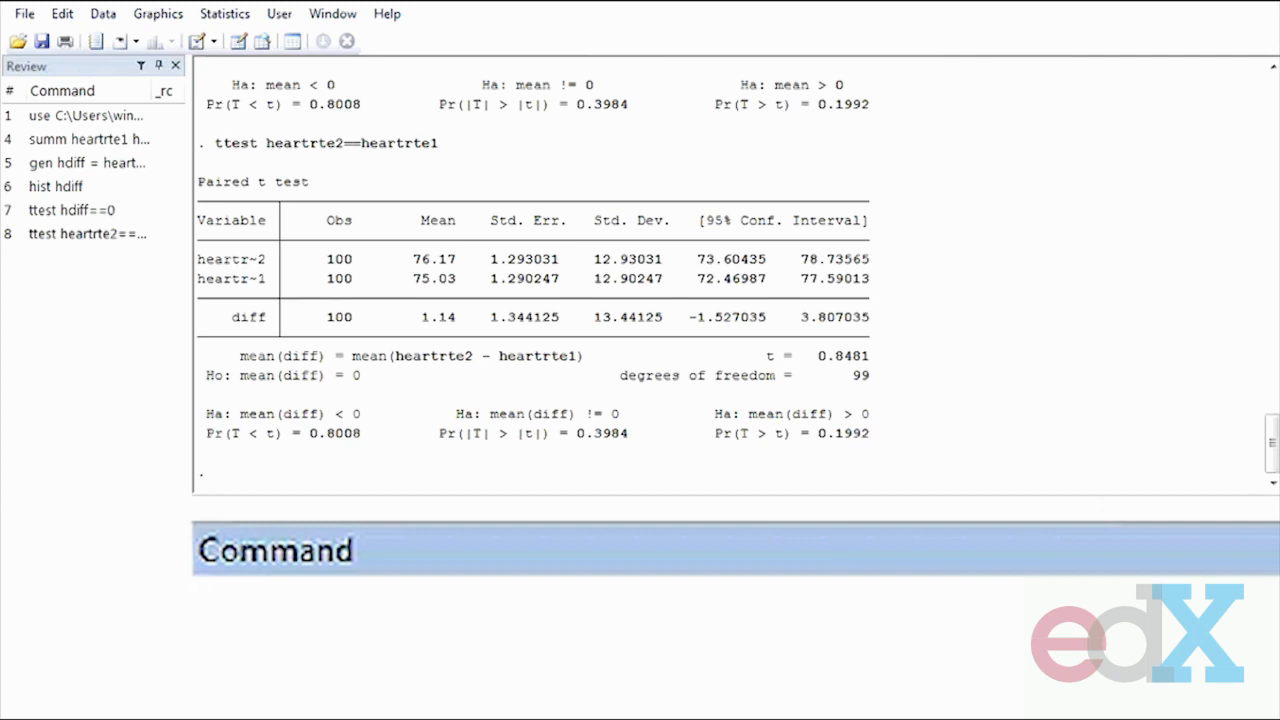
Summarize the second heart rate separately by sex with bysort sex1: summ heartrte2
type("bysort ")
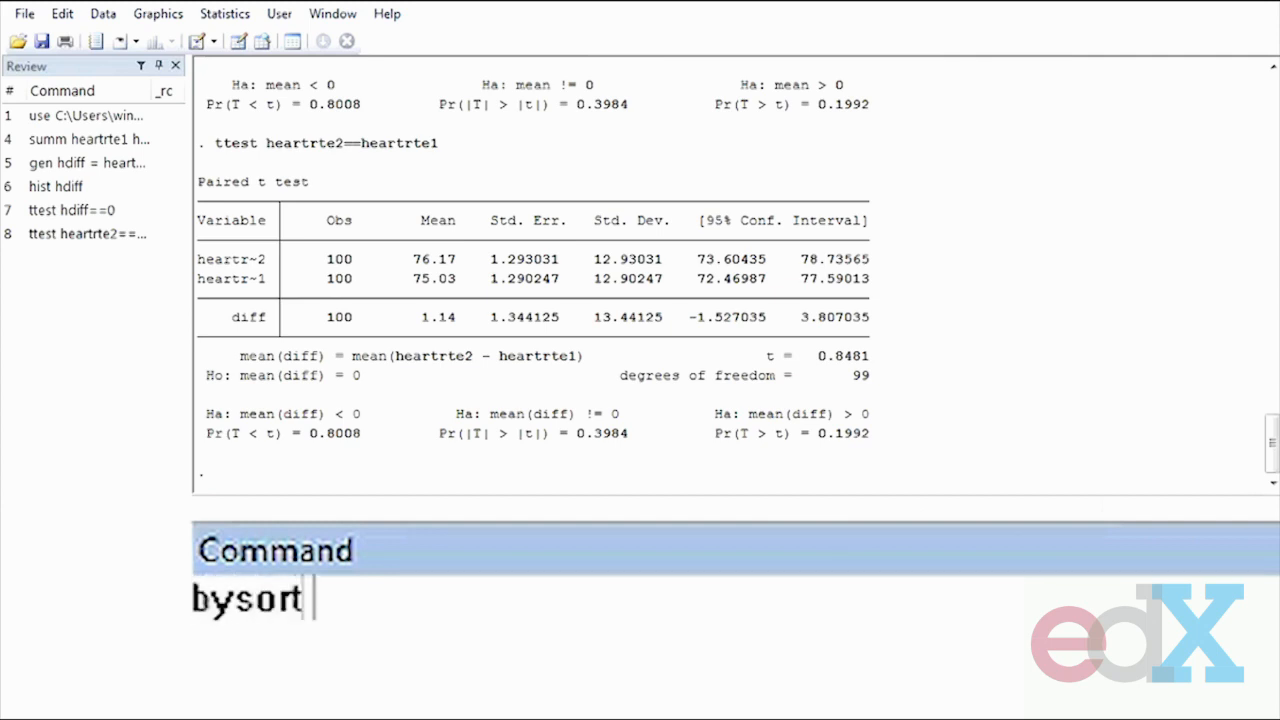
type("sex1 heartrte")
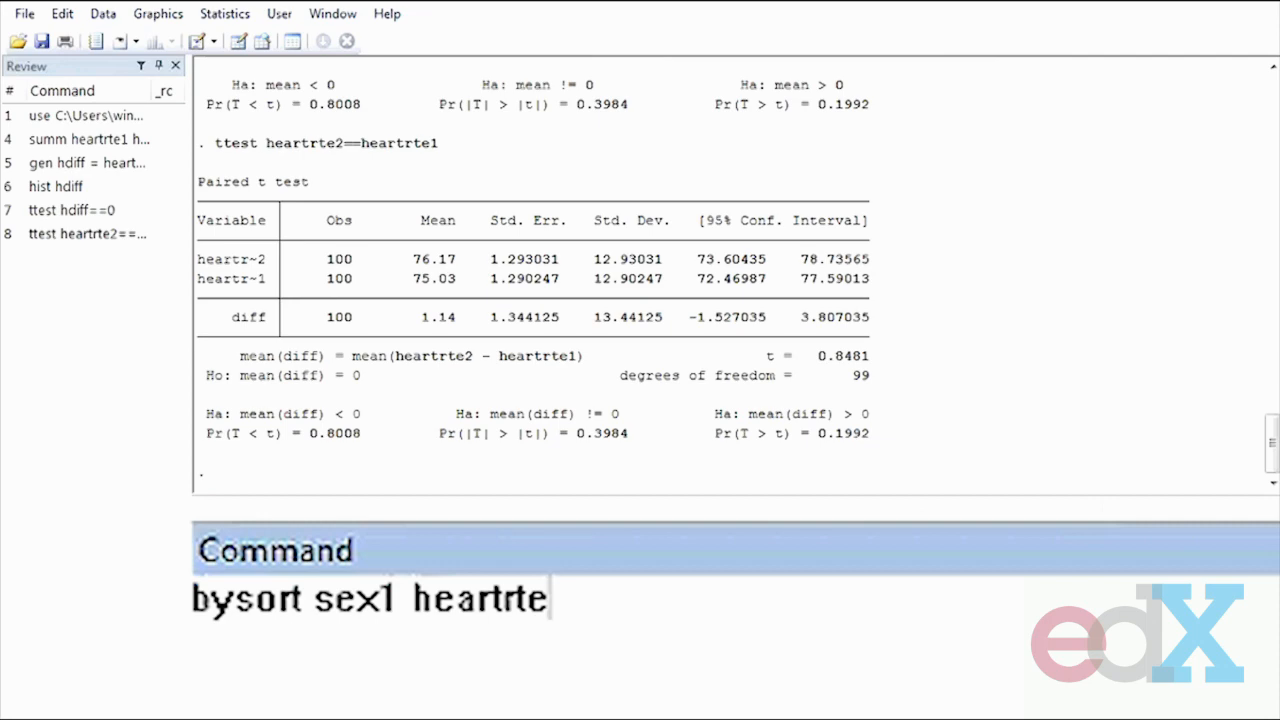
key("Left")
key("Left")
key("Left")
key("Left")
key("Left")
key("Left")
key("Left")
key("Left")
key("Left")
type(": summ")
key("Right")
key("Right")
key("Right")
key("Right")
key("Right")
key("Right")
key("Right")
key("Right")
key("Right")
type("2")
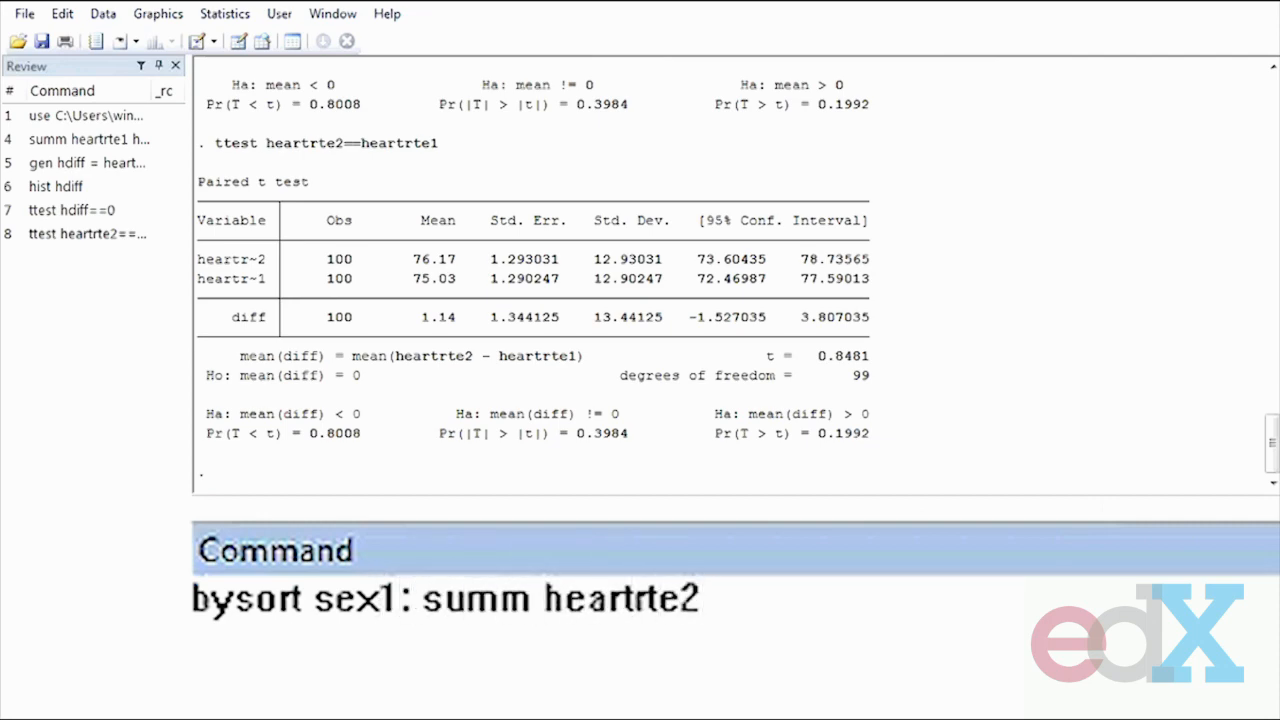
key("Return")
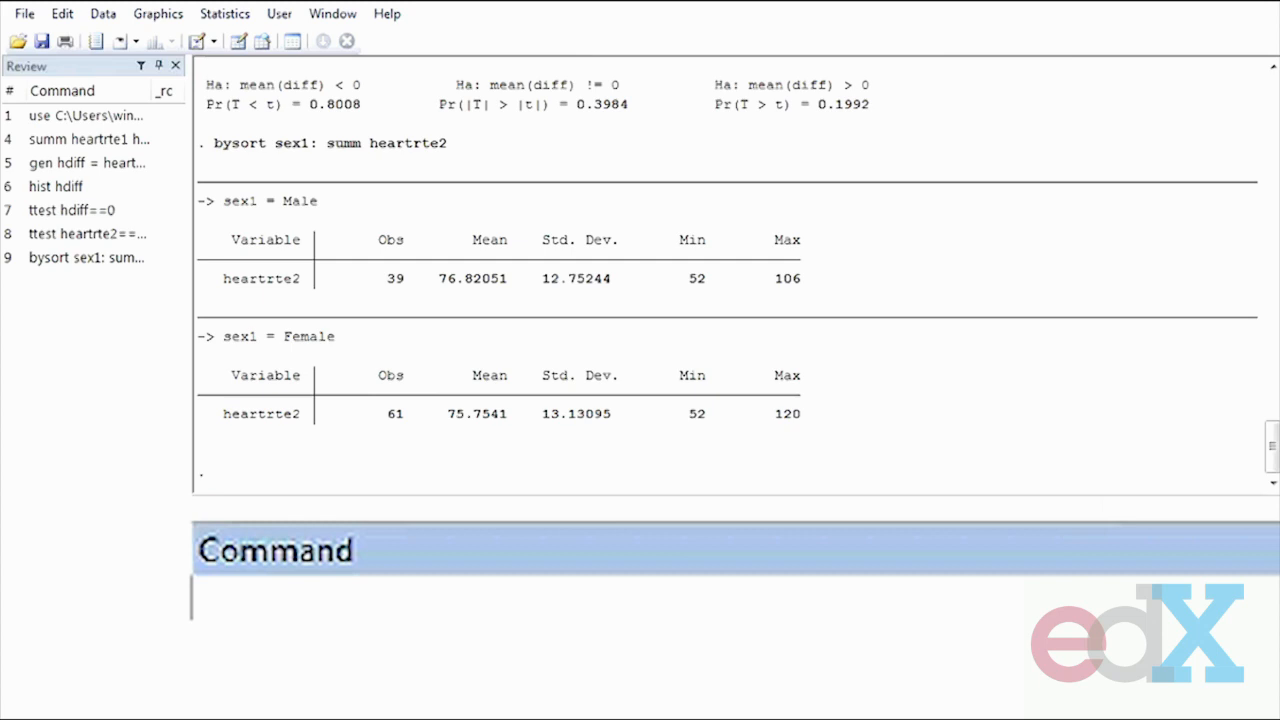
Underline the bysort command and the mean and standard deviation of heartrte2 for both males and females with the pen
left_click_drag(208, 163, 462, 161)
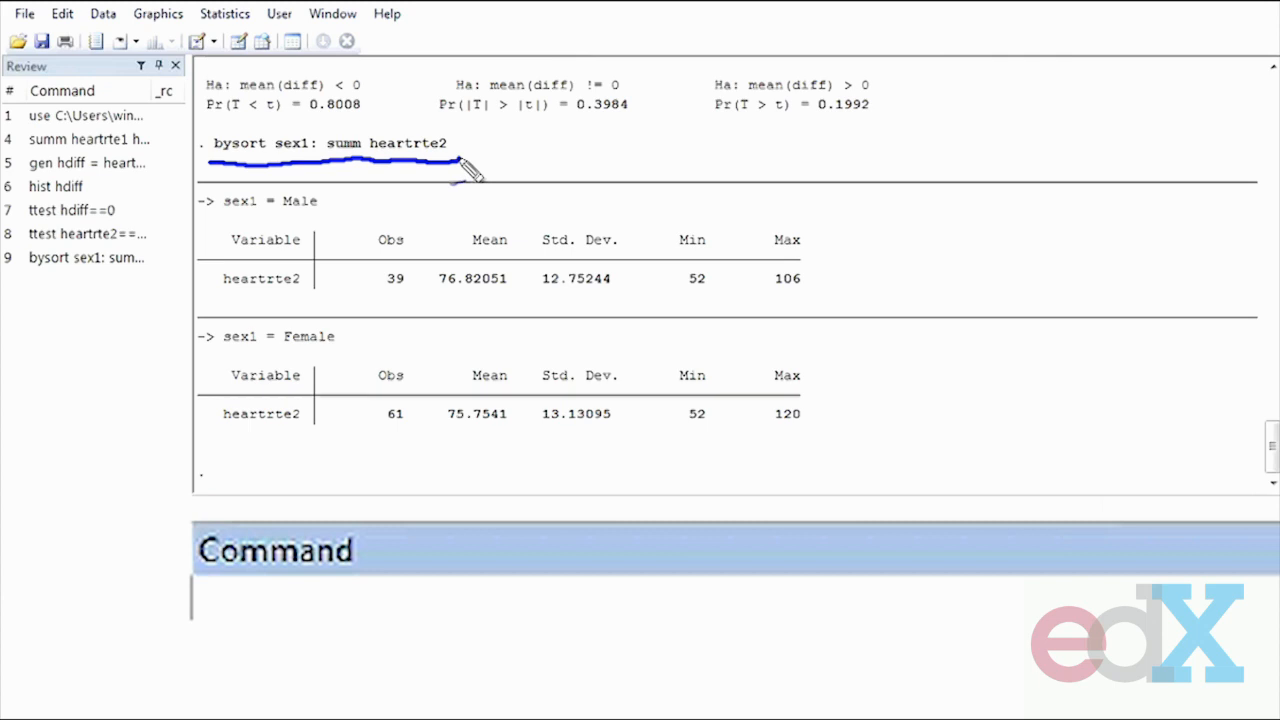
left_click_drag(423, 298, 528, 300)
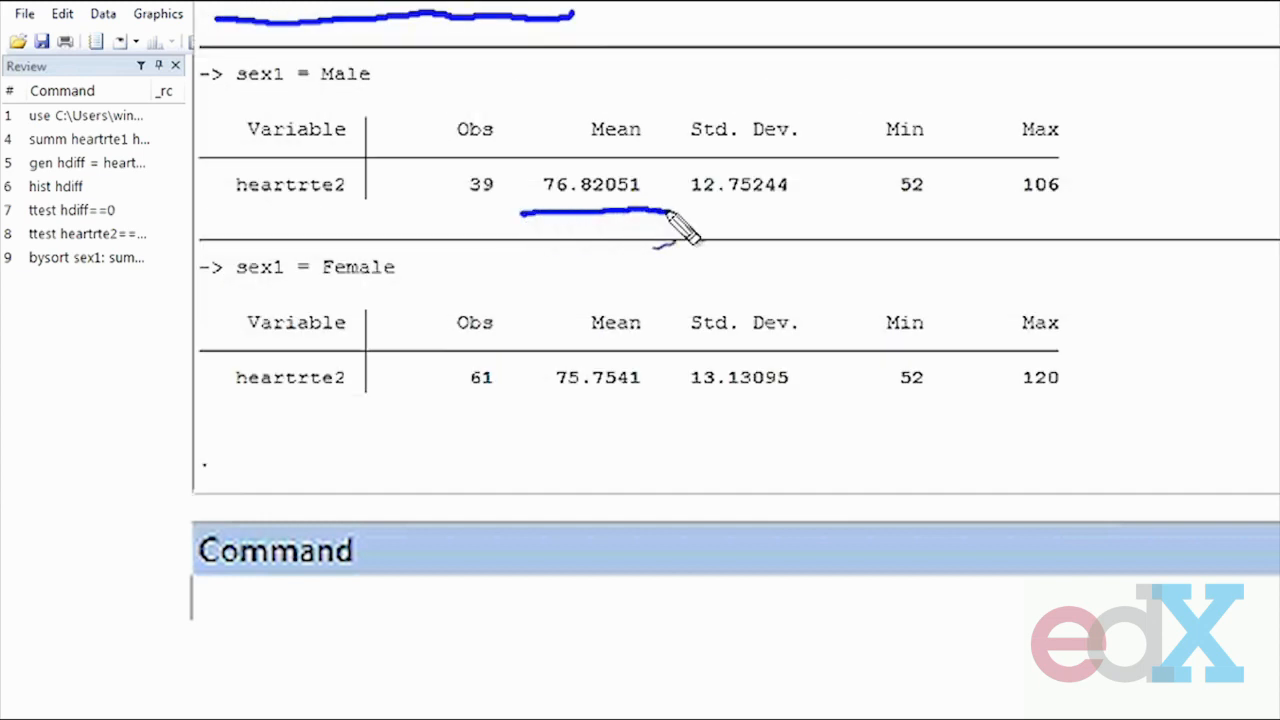
left_click_drag(520, 410, 660, 416)
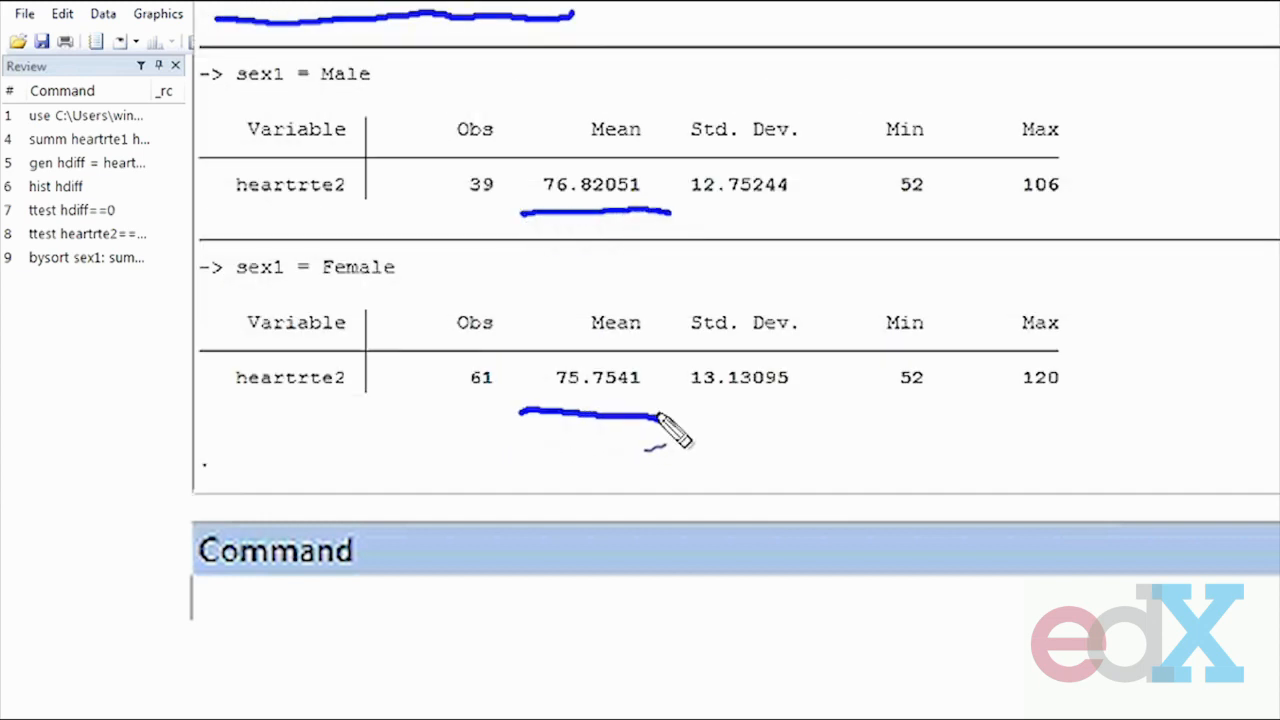
left_click_drag(698, 212, 812, 208)
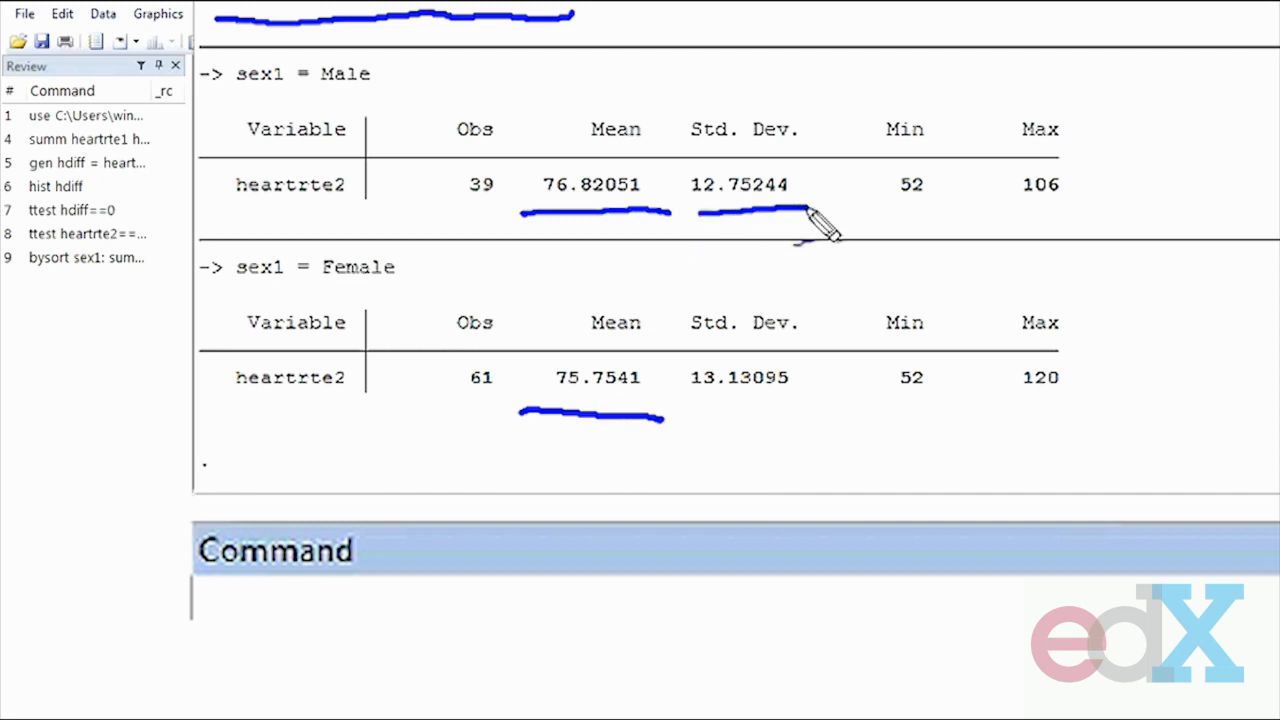
left_click_drag(695, 409, 782, 396)
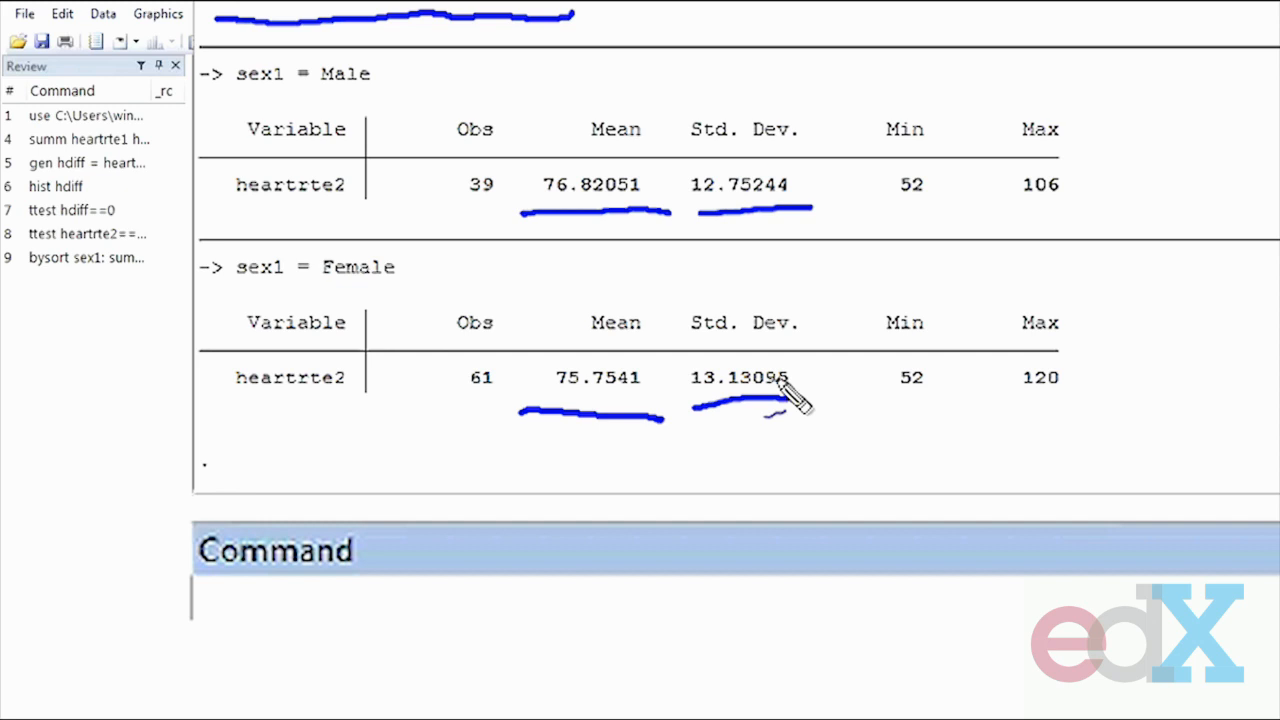
Handwrite the hypotheses H0: μM = μF and HA: μM ≠ μF below the grouped summaries, and clear the pen marks
mouse_move(237, 531)
left_mouse_down()
mouse_move(243, 570)
mouse_move(266, 550)
mouse_move(295, 559)
left_mouse_up()
left_click(331, 545)
left_click(331, 562)
mouse_move(398, 588)
left_mouse_down()
mouse_move(420, 557)
mouse_move(460, 600)
mouse_move(500, 598)
left_mouse_up()
mouse_move(518, 542)
left_mouse_down()
mouse_move(560, 536)
mouse_move(563, 555)
mouse_move(674, 596)
mouse_move(710, 551)
mouse_move(697, 572)
left_mouse_up()
left_click_drag(238, 630, 240, 684)
mouse_move(266, 622)
left_mouse_down()
mouse_move(270, 680)
mouse_move(314, 652)
mouse_move(328, 690)
left_mouse_up()
mouse_move(238, 658)
left_mouse_down()
mouse_move(328, 658)
mouse_move(344, 636)
mouse_move(344, 662)
mouse_move(422, 662)
mouse_move(502, 700)
left_mouse_up()
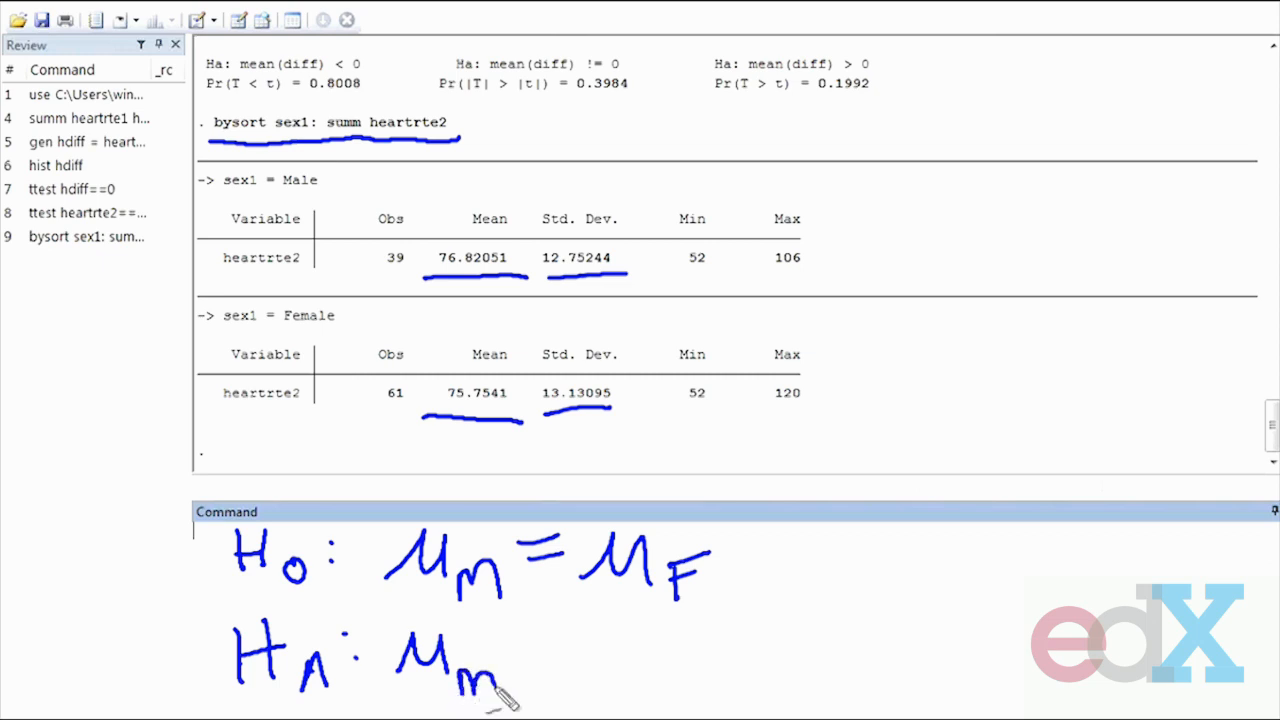
mouse_move(540, 654)
left_mouse_down()
mouse_move(590, 652)
mouse_move(590, 668)
left_mouse_up()
left_click_drag(582, 630, 546, 690)
left_click_drag(624, 674, 678, 628)
mouse_move(690, 686)
left_mouse_down()
mouse_move(704, 660)
mouse_move(730, 655)
mouse_move(722, 672)
left_mouse_up()
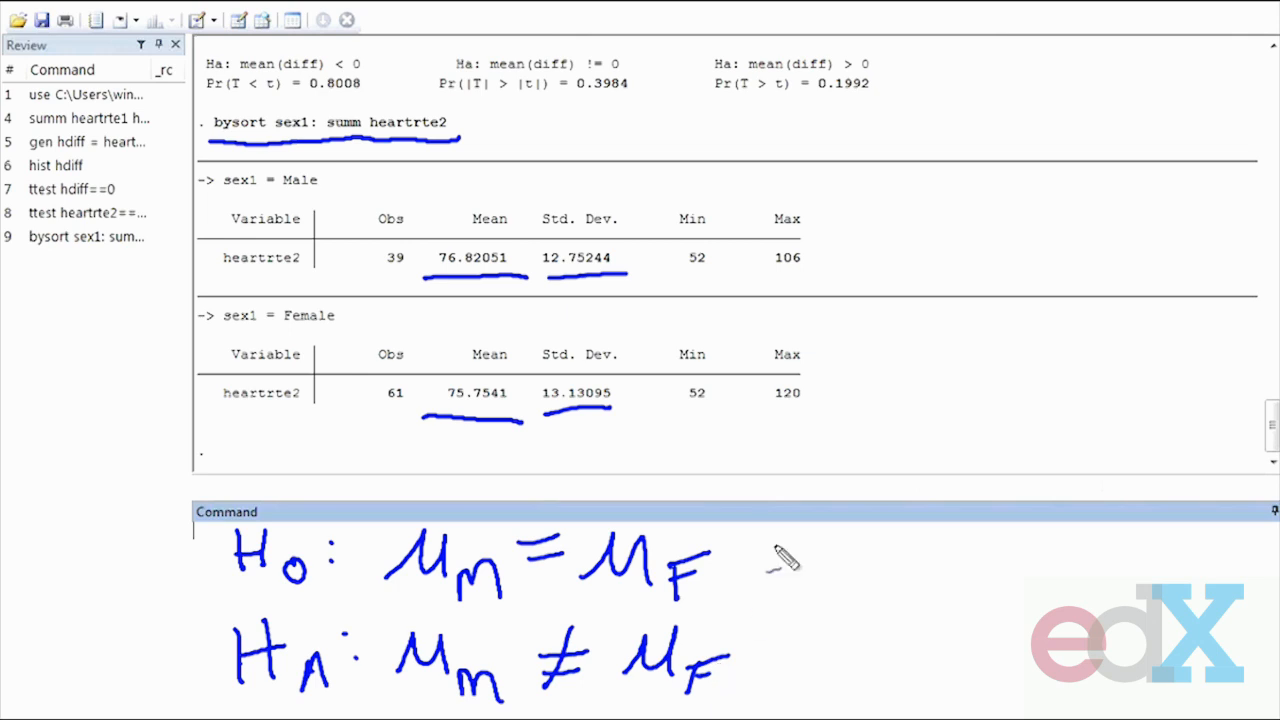
key("Escape")
Enter the two-sample t-test command ttest heartrte2, by(sex1) unequal without running it
left_click(739, 587)
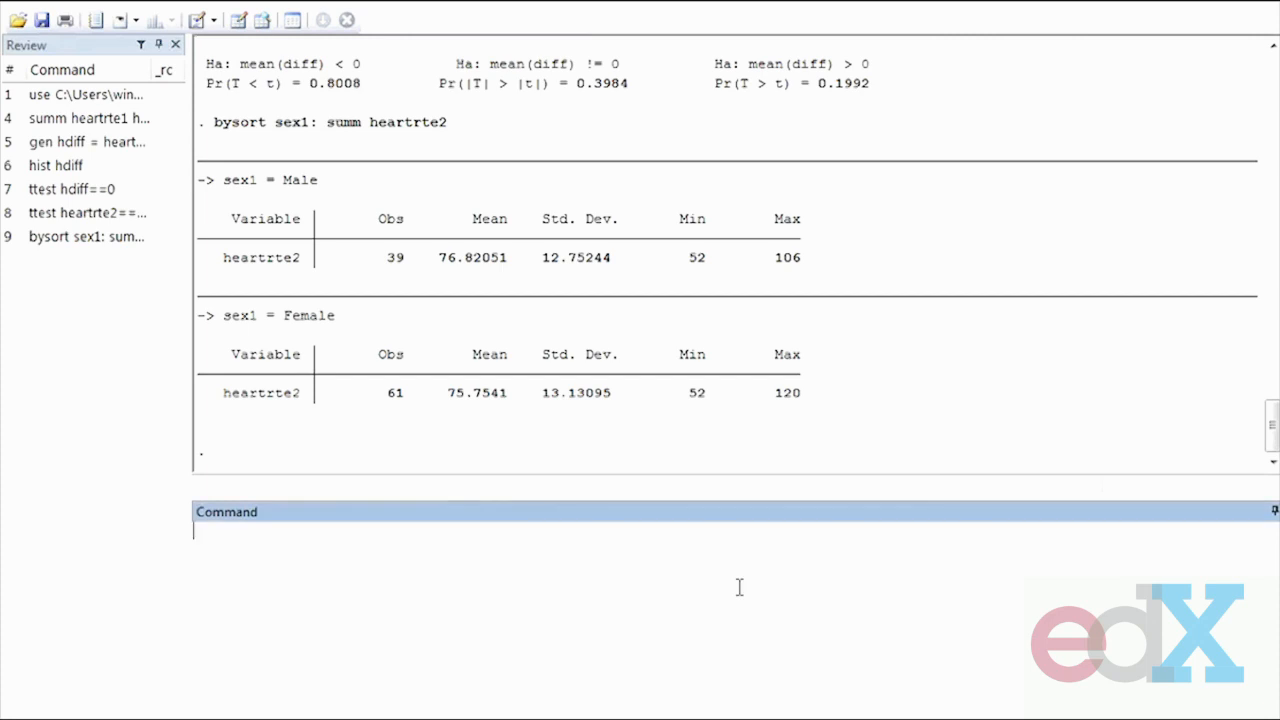
type("ttest hea")
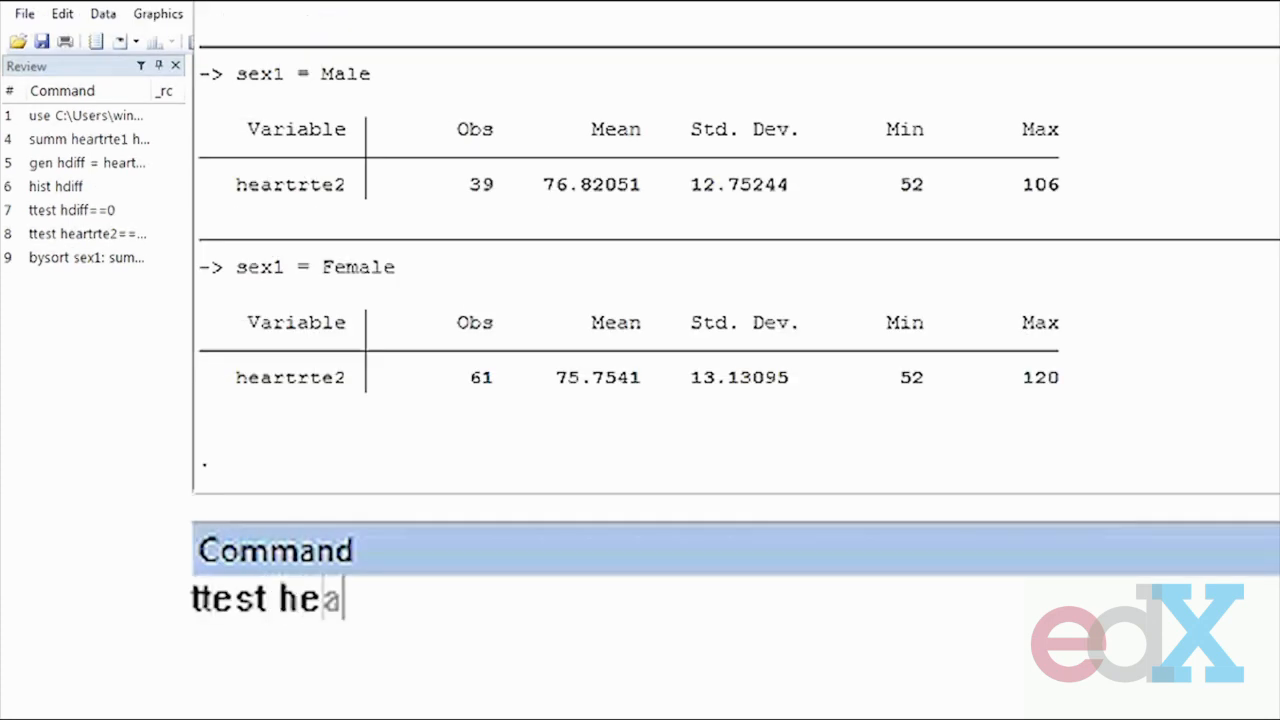
type("rtrte2, bysex1")
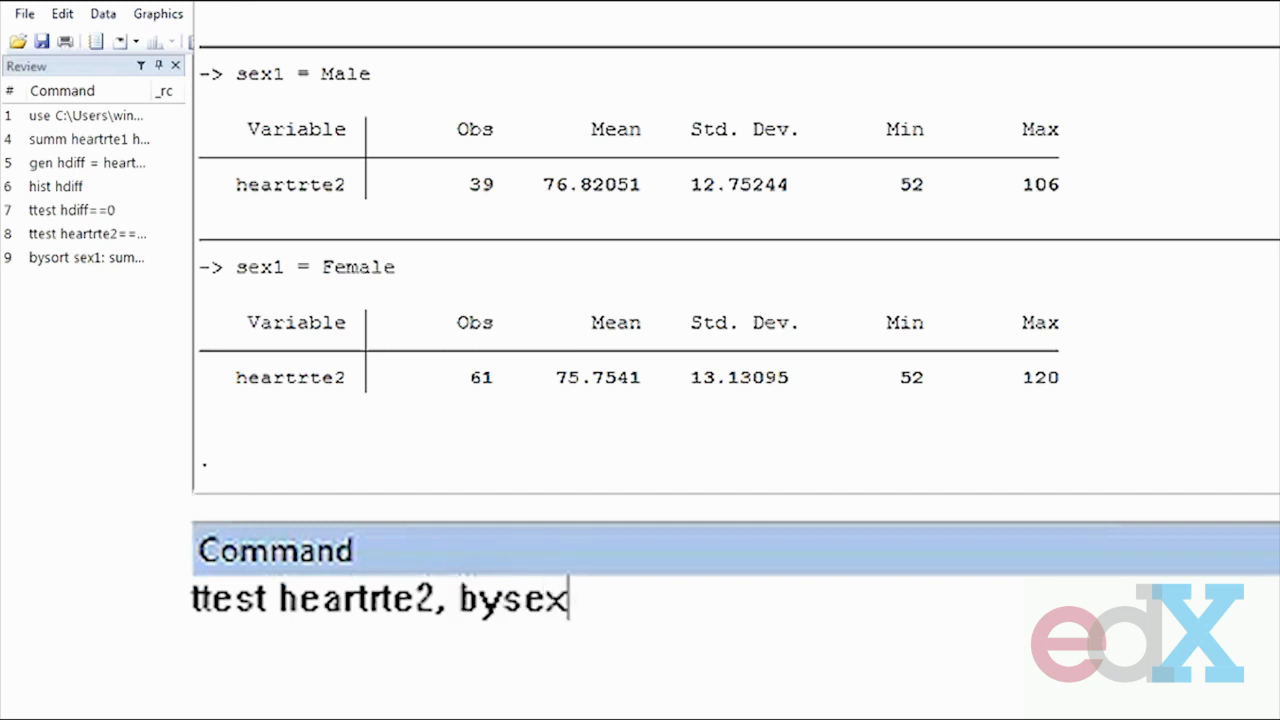
key("Left")
key("Left")
key("Left")
key("Left")
type("(")
key("End")
type(")")
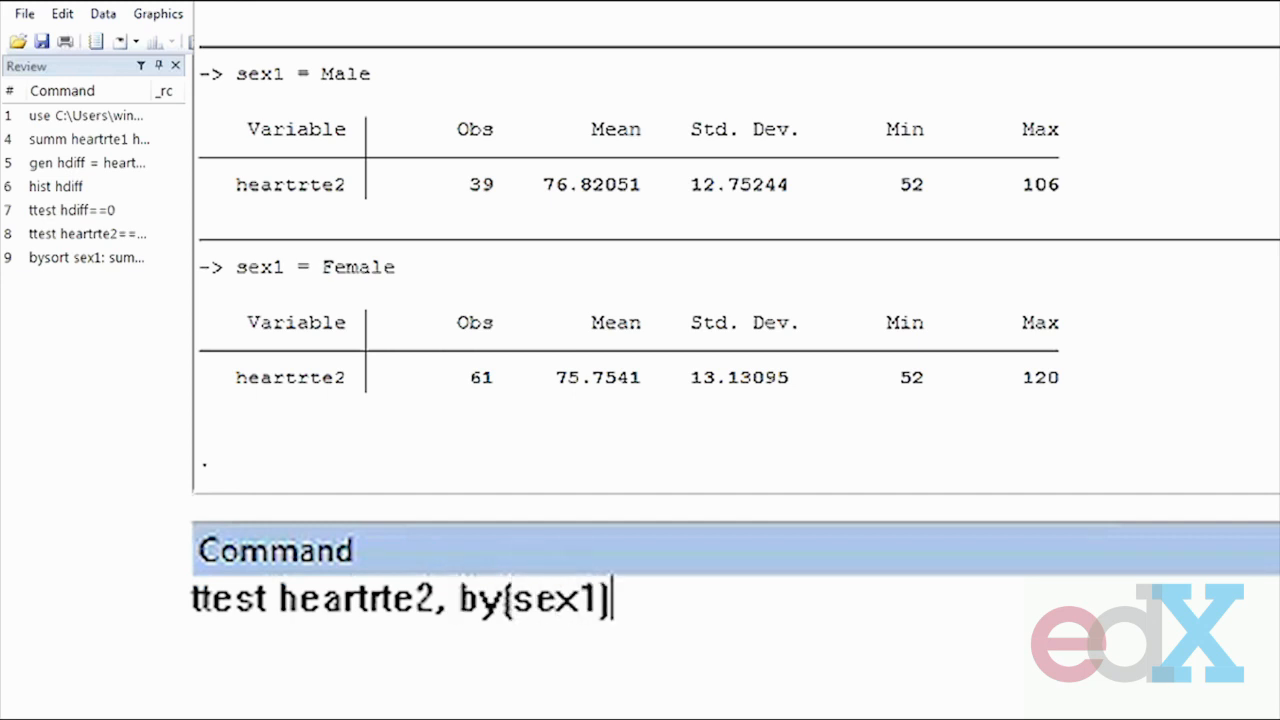
type(" unequal")
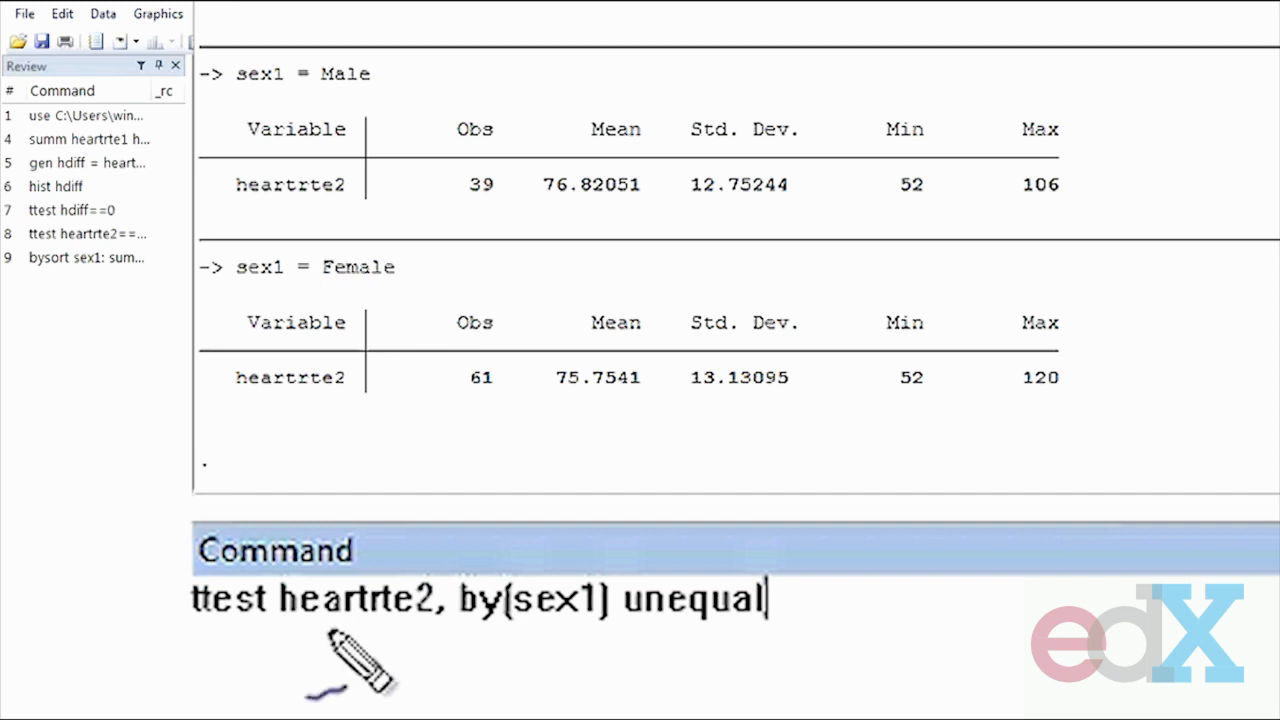
Mark the tested variable, the grouping variable and the unequal option with the pen, and run the t test
left_click_drag(328, 714, 330, 625)
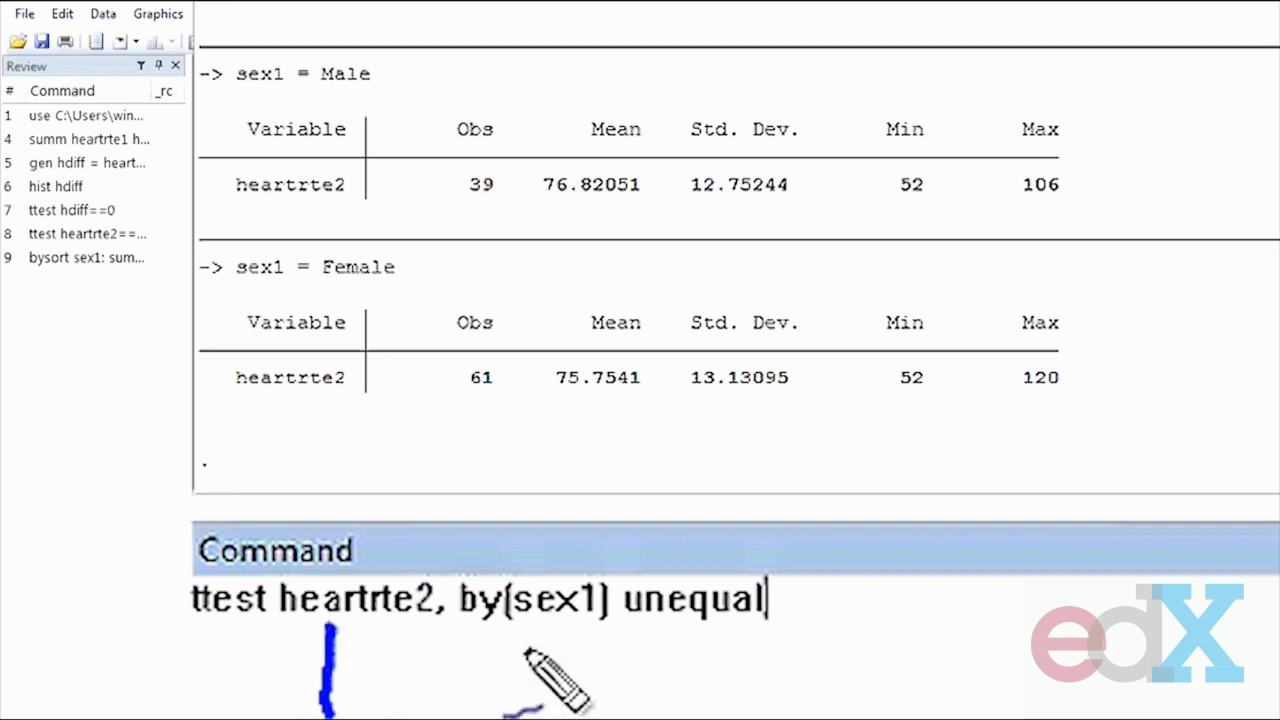
left_click_drag(524, 648, 520, 718)
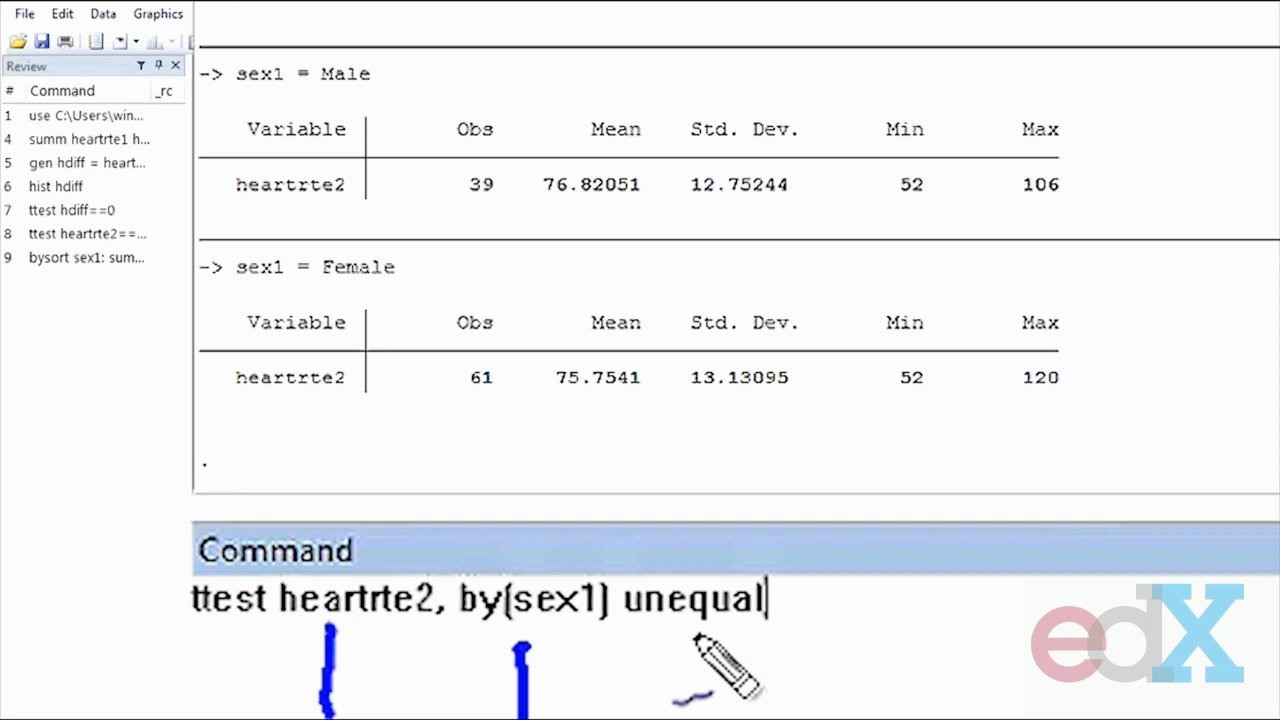
left_click_drag(606, 648, 840, 645)
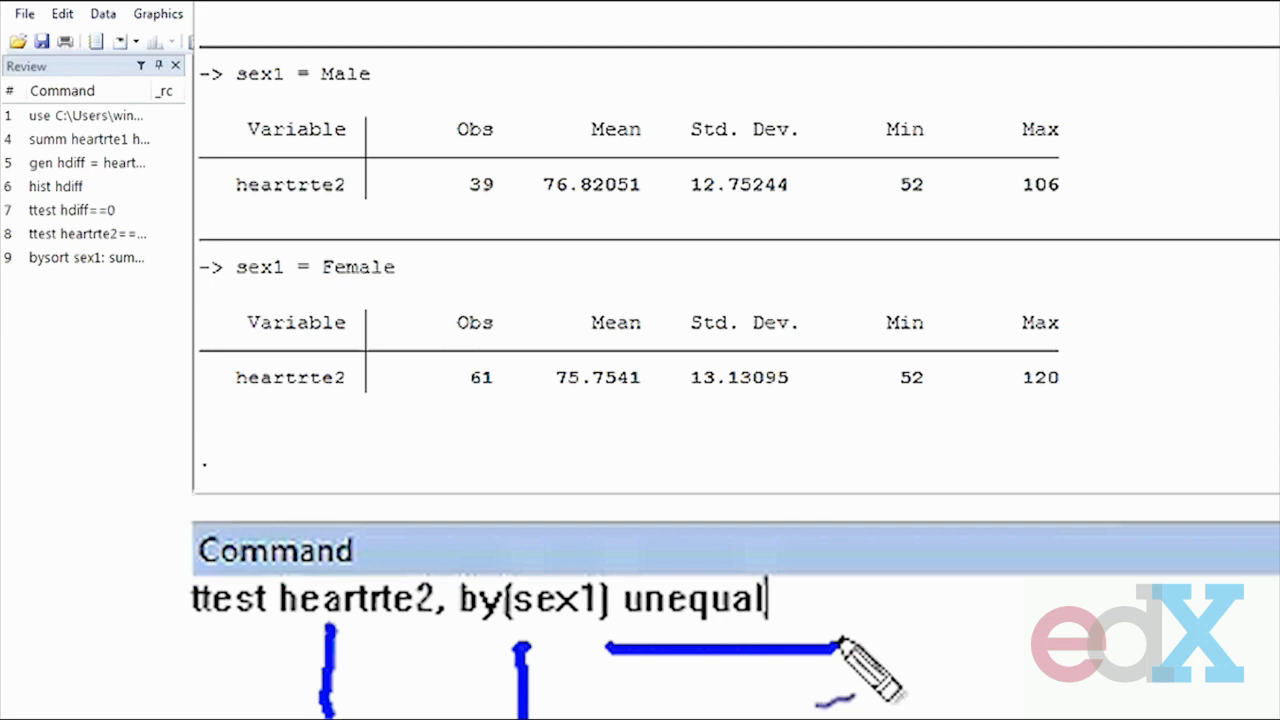
key("Return")
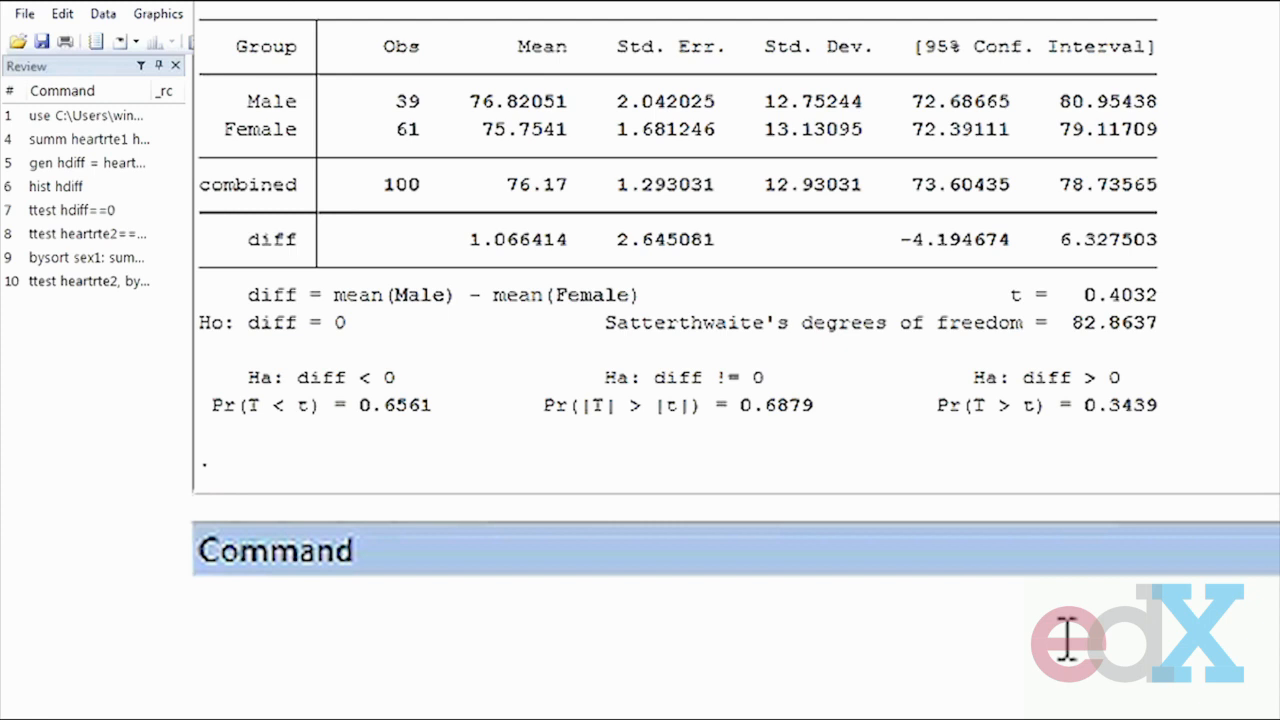
Circle the t statistic, underline Satterthwaite's degrees of freedom, and box the two-sided alternative with its p-value underlined
key("ctrl+shift+d")
mouse_move(1203, 277)
left_mouse_down()
mouse_move(1151, 277)
mouse_move(1050, 308)
mouse_move(1152, 313)
mouse_move(1210, 270)
left_mouse_up()
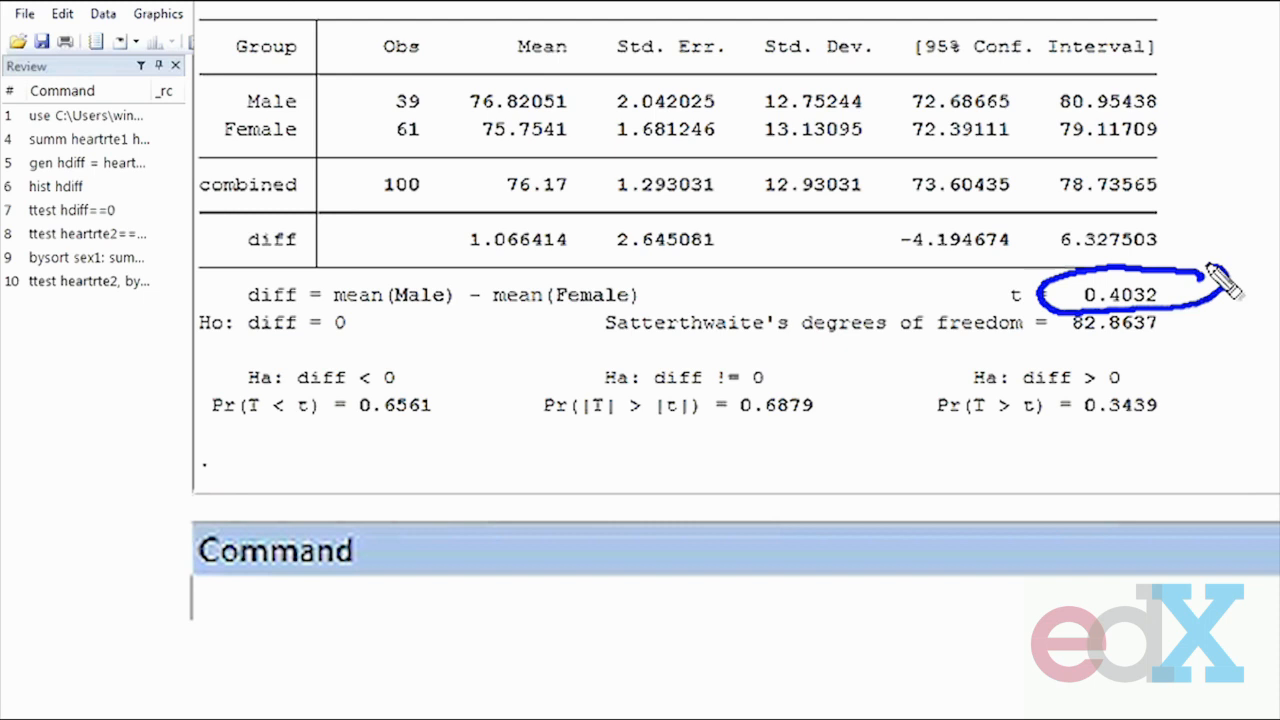
left_click_drag(1208, 268, 1222, 292)
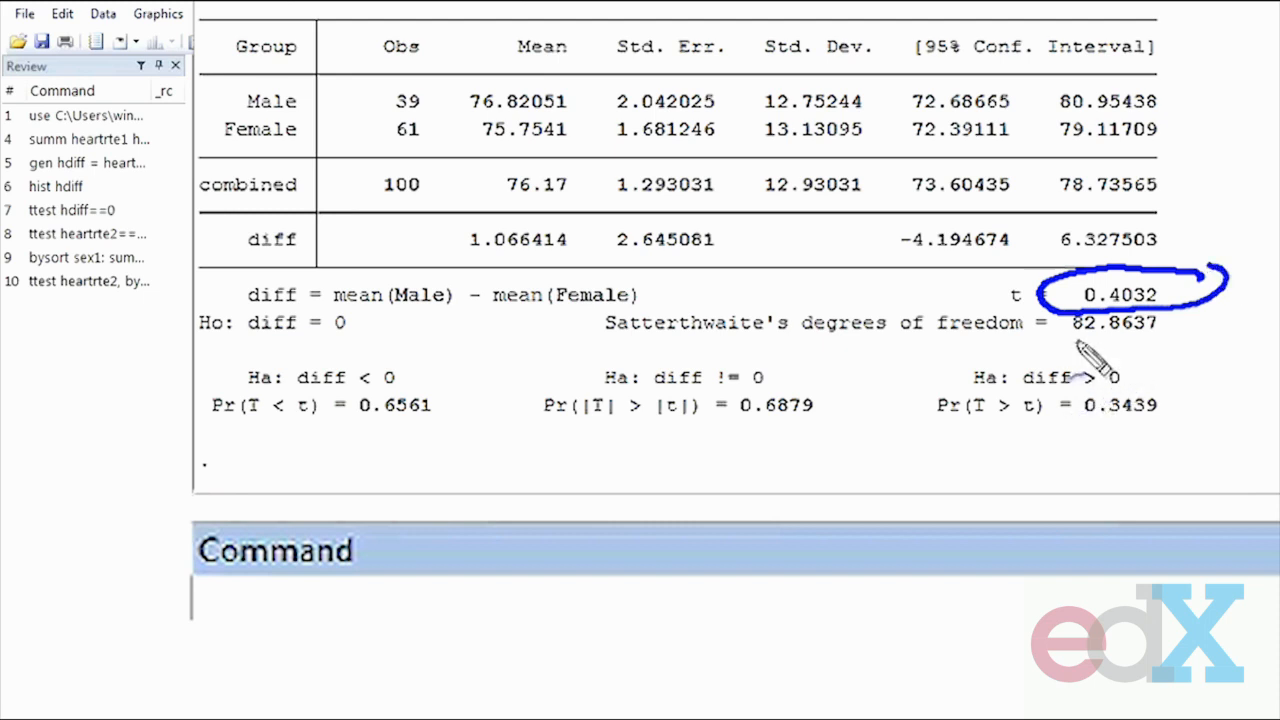
left_click_drag(1060, 342, 1185, 338)
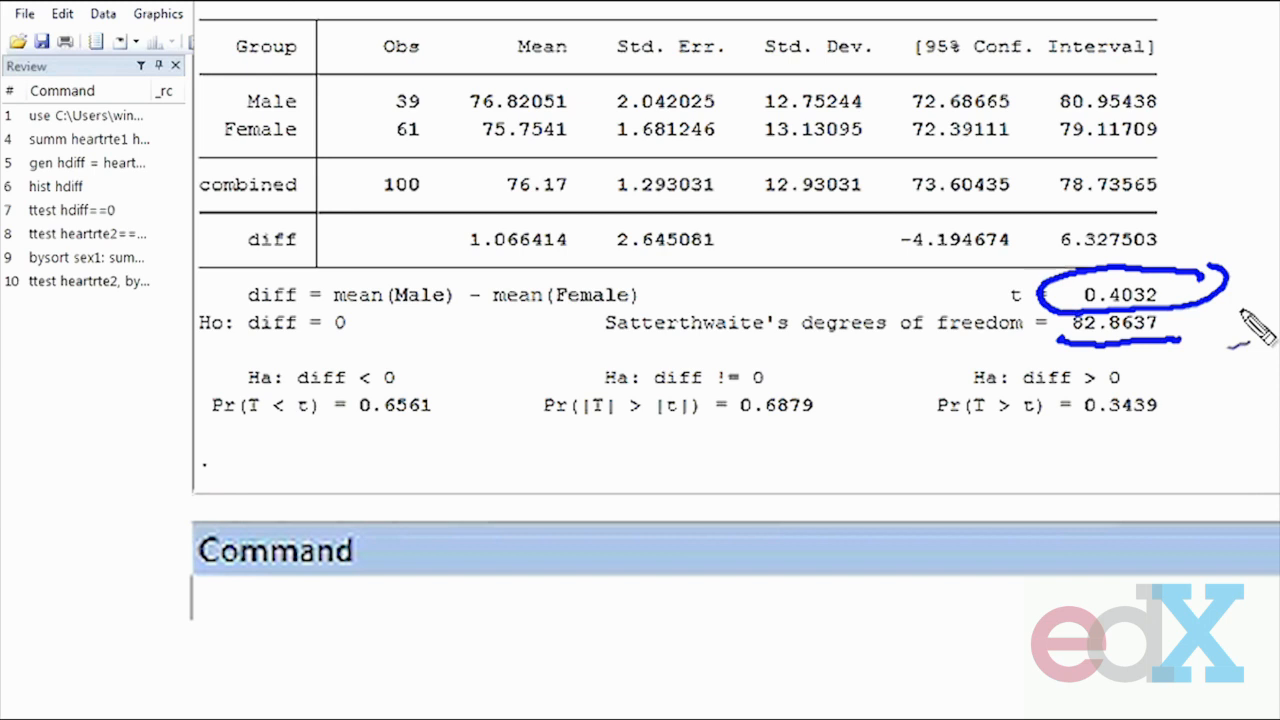
mouse_move(503, 390)
left_mouse_down()
mouse_move(505, 450)
mouse_move(833, 458)
mouse_move(845, 385)
mouse_move(595, 388)
mouse_move(495, 422)
left_mouse_up()
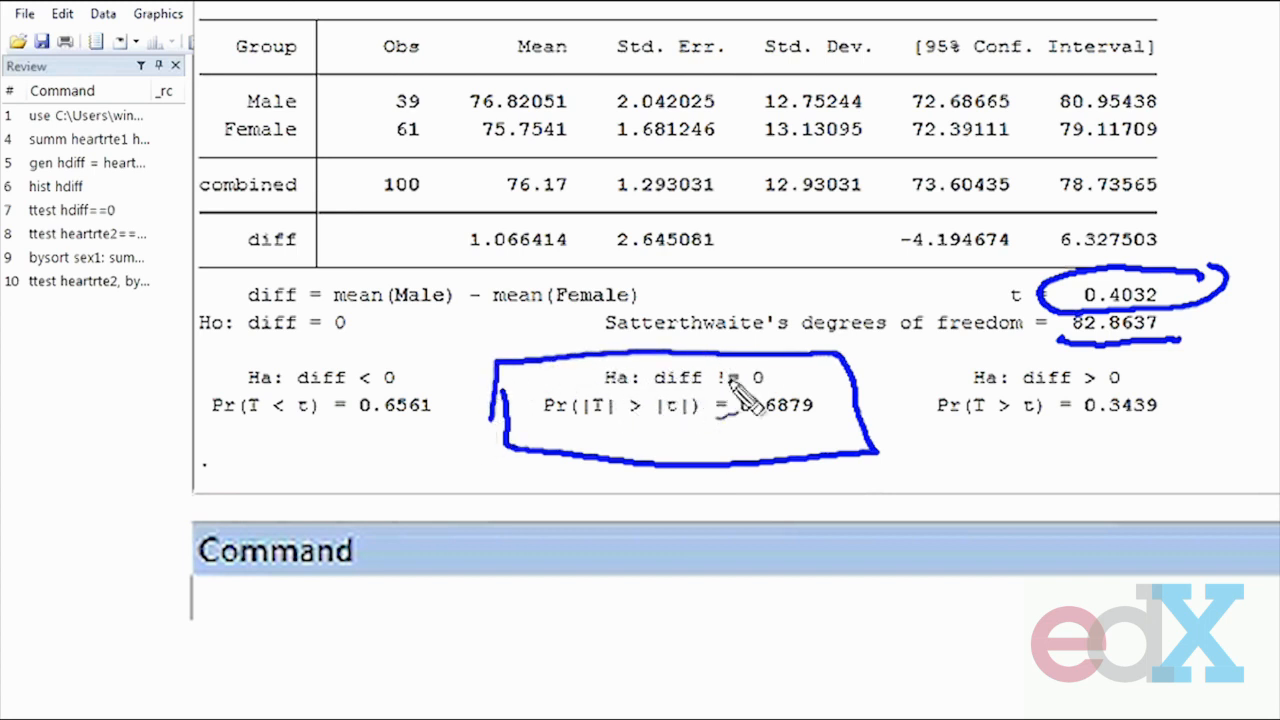
left_click_drag(705, 431, 841, 421)
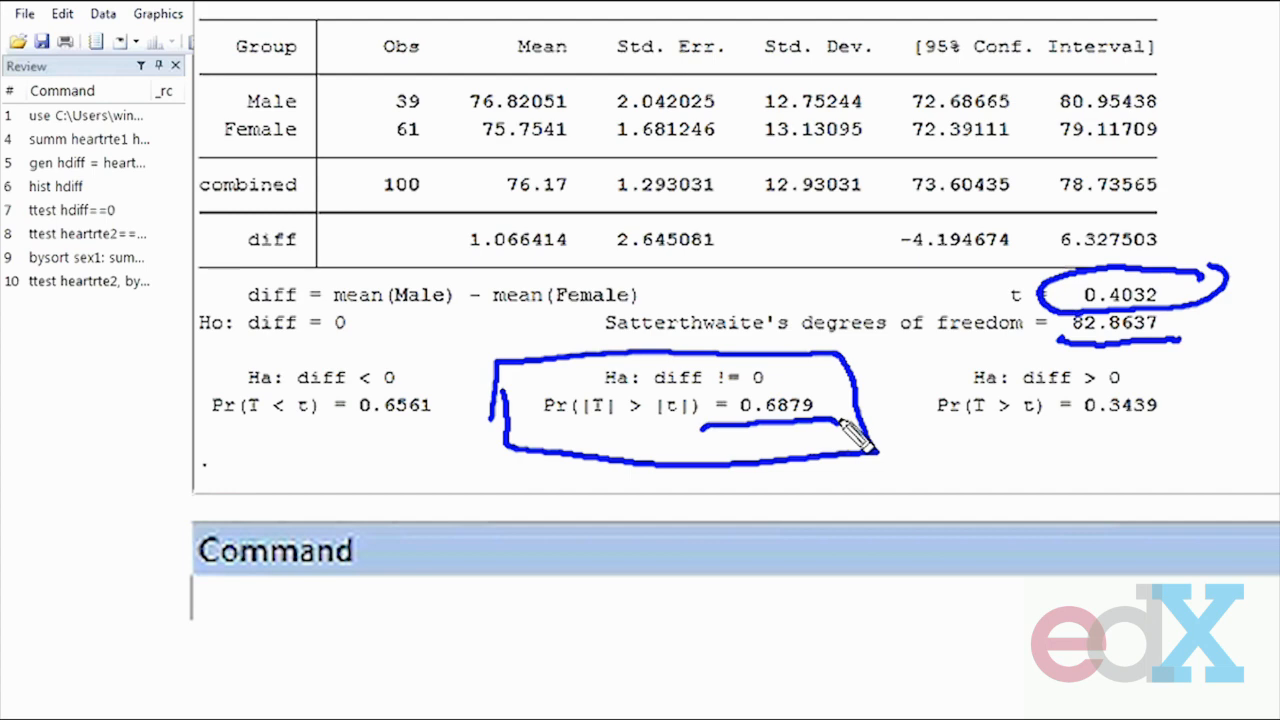
Handwrite the significance level α = 0.05 beside the t-test results
mouse_move(971, 418)
left_mouse_down()
mouse_move(932, 430)
mouse_move(970, 449)
left_mouse_up()
left_click(1001, 418)
left_click(1001, 440)
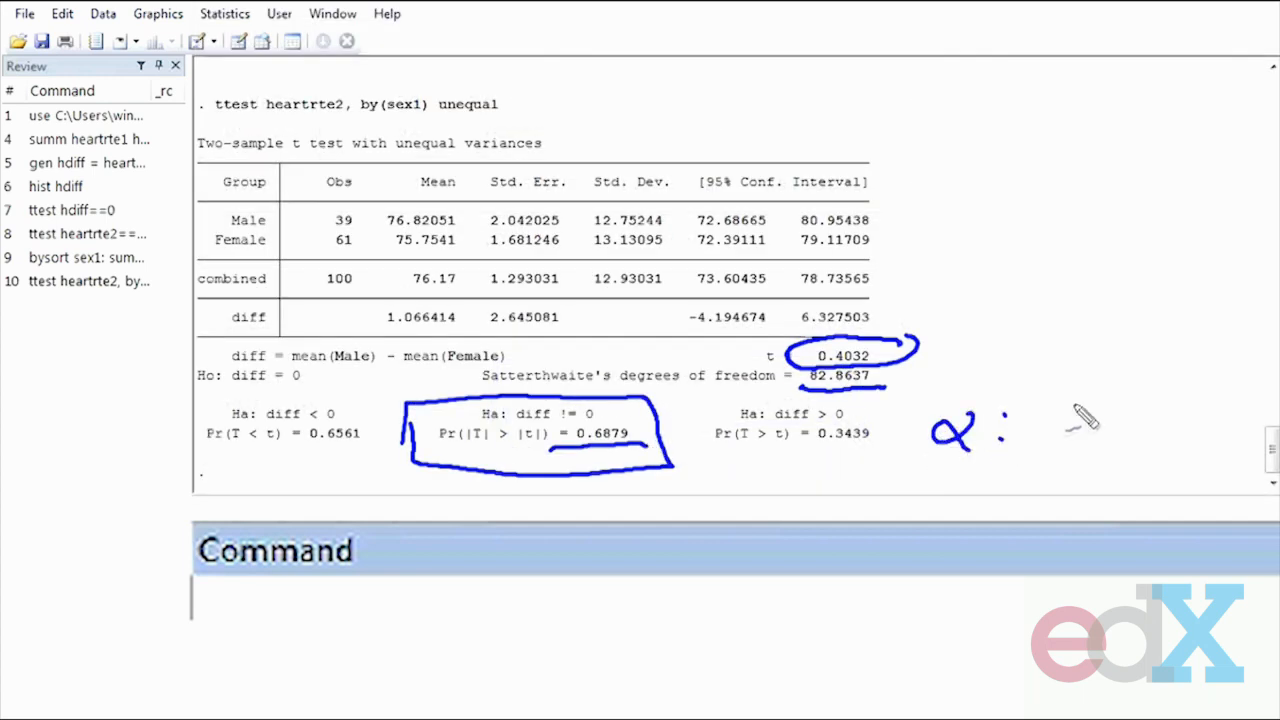
mouse_move(1068, 407)
left_mouse_down()
mouse_move(1025, 418)
mouse_move(1028, 442)
left_mouse_up()
left_click(1102, 441)
left_click_drag(1138, 407, 1183, 448)
left_click_drag(1206, 401, 1232, 398)
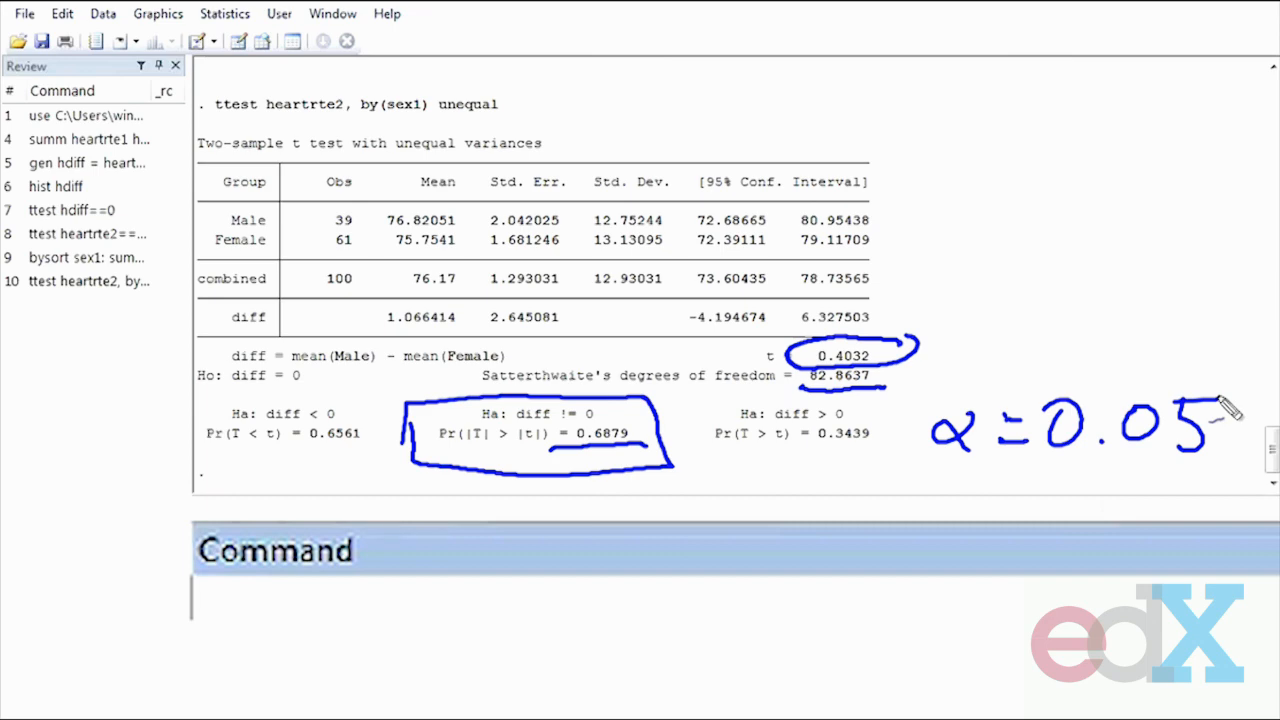
Underline the diff row label, box its 95% confidence interval, and add handwritten notes above the results table
left_click_drag(213, 331, 279, 329)
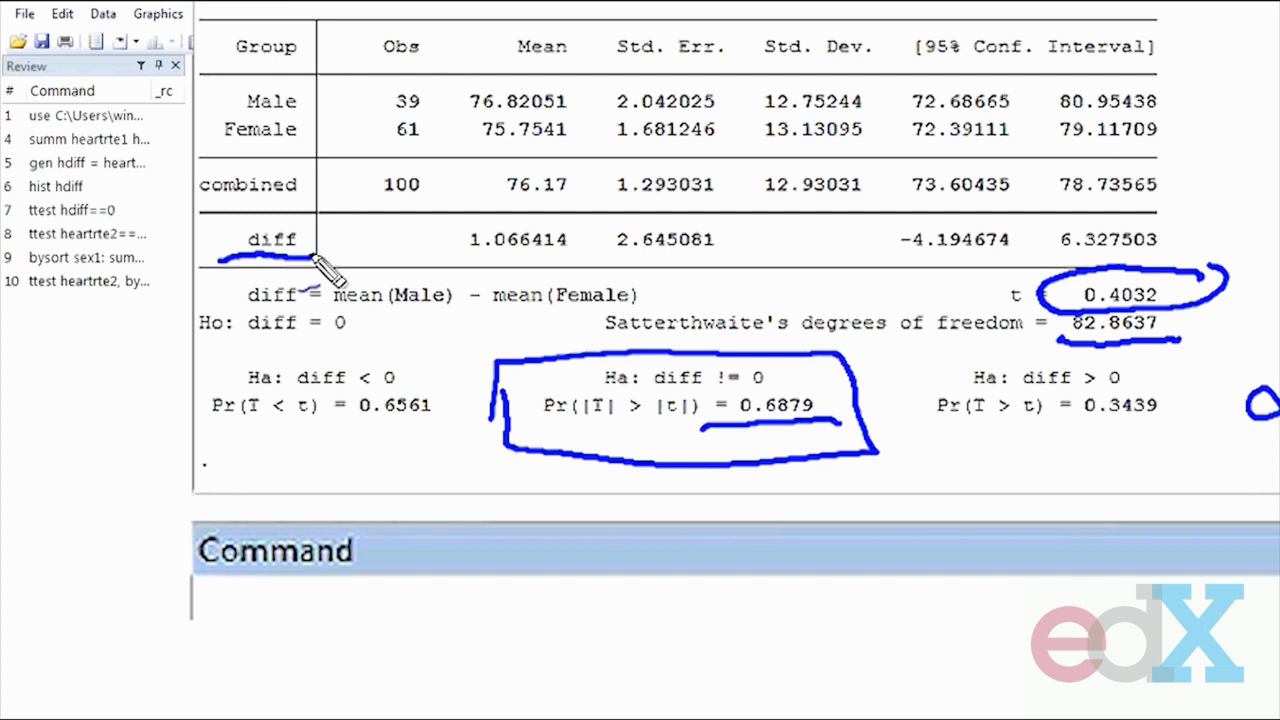
mouse_move(885, 233)
left_mouse_down()
mouse_move(866, 252)
mouse_move(1000, 270)
mouse_move(1175, 266)
mouse_move(1140, 212)
mouse_move(910, 216)
mouse_move(868, 266)
left_mouse_up()
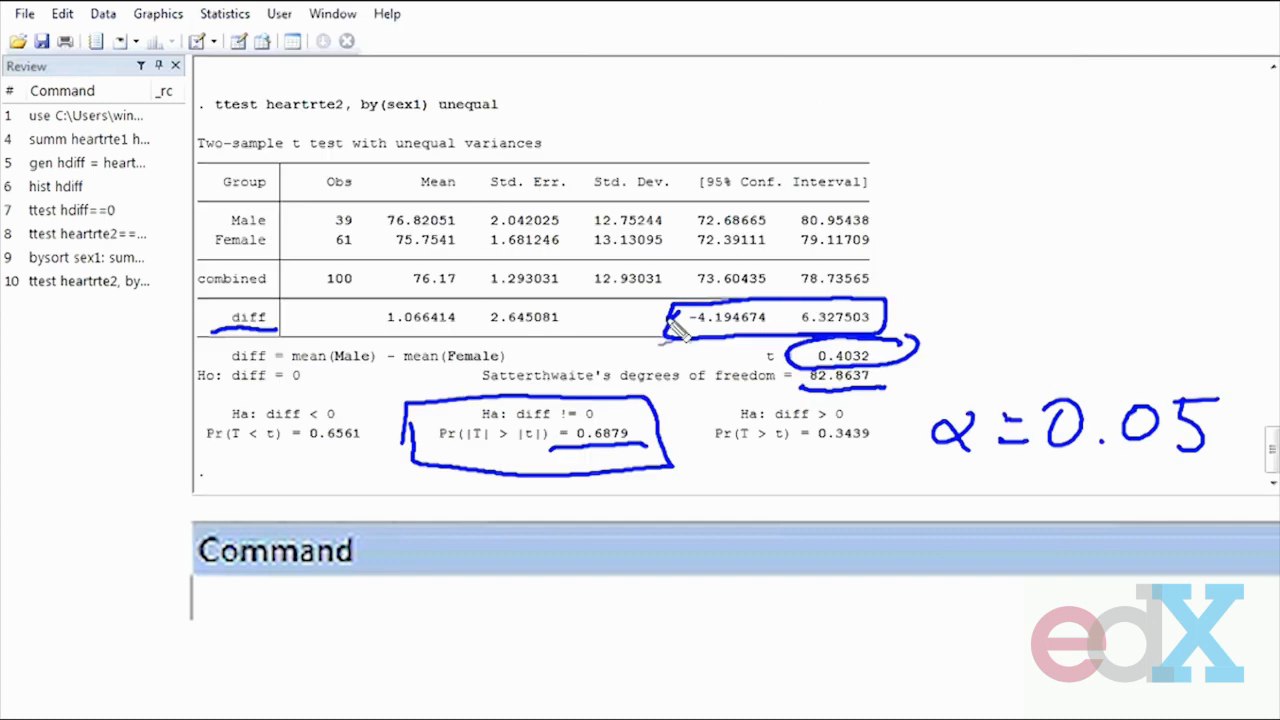
mouse_move(752, 86)
left_mouse_down()
mouse_move(737, 140)
mouse_move(762, 110)
left_mouse_up()
mouse_move(765, 85)
left_mouse_down()
mouse_move(777, 141)
mouse_move(886, 122)
mouse_move(926, 160)
mouse_move(964, 123)
left_mouse_up()
left_click(826, 99)
left_click(823, 134)
mouse_move(968, 155)
left_mouse_down()
mouse_move(986, 122)
mouse_move(1042, 160)
mouse_move(1150, 128)
left_mouse_up()
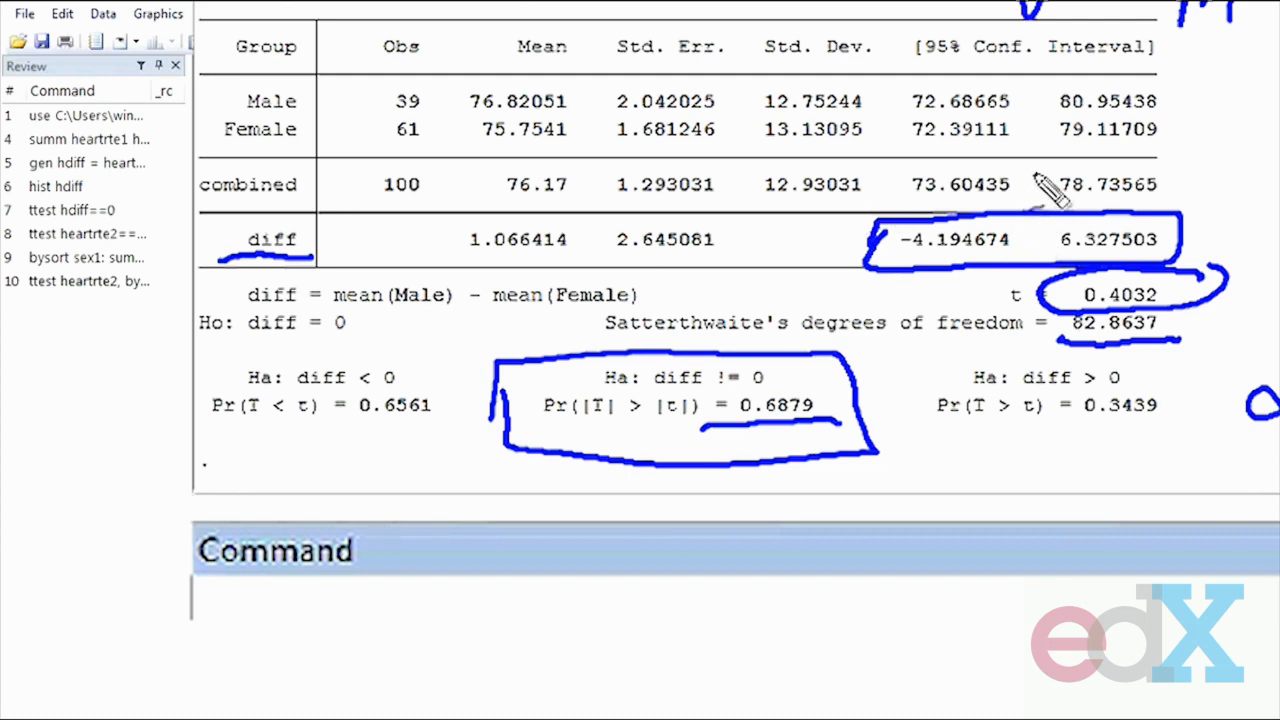
mouse_move(1000, 300)
left_mouse_down()
mouse_move(986, 314)
mouse_move(997, 316)
left_mouse_up()
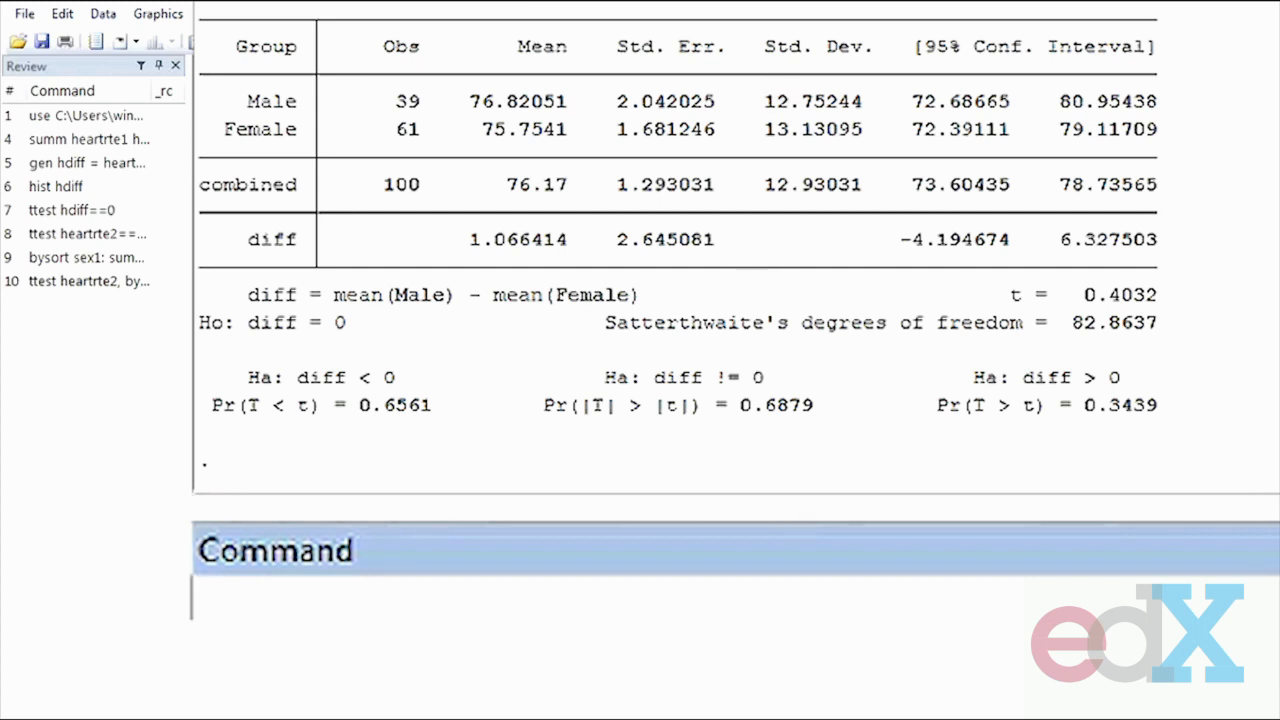
Enter the command "ttest heartratew == heartratem, unpaired unequal" without running it
type("ttest heartr")
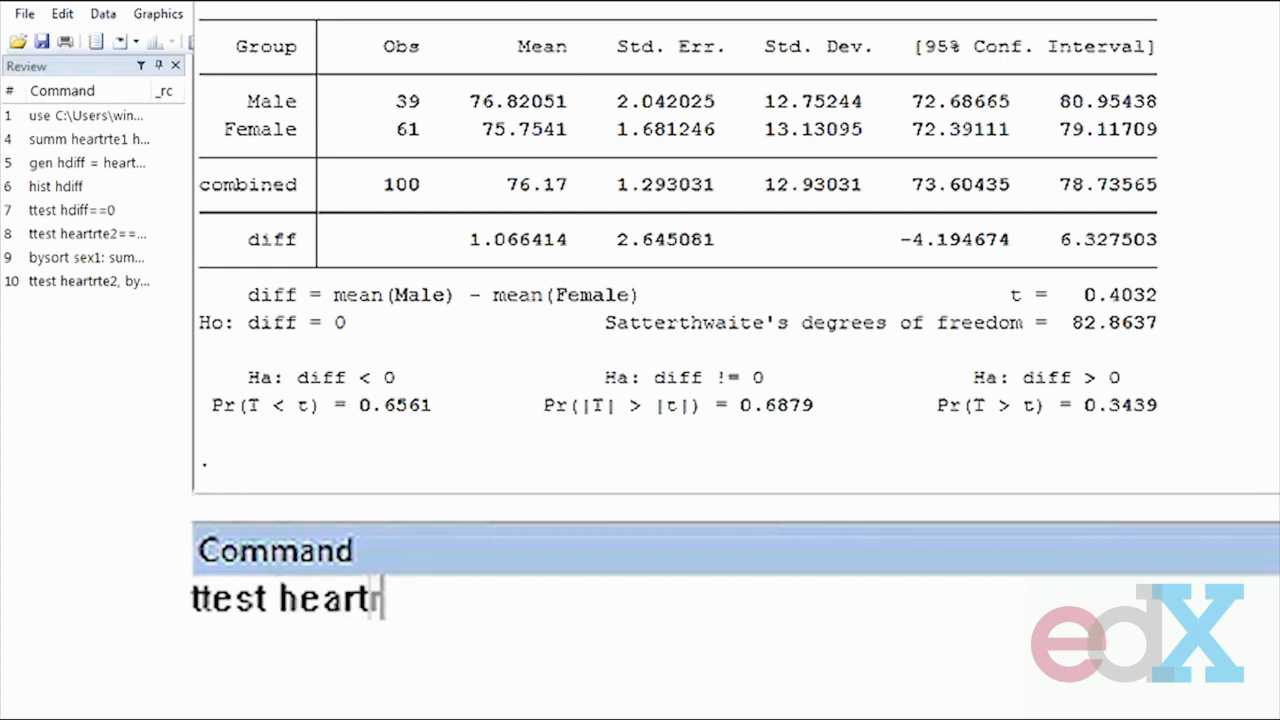
type("atew ==")
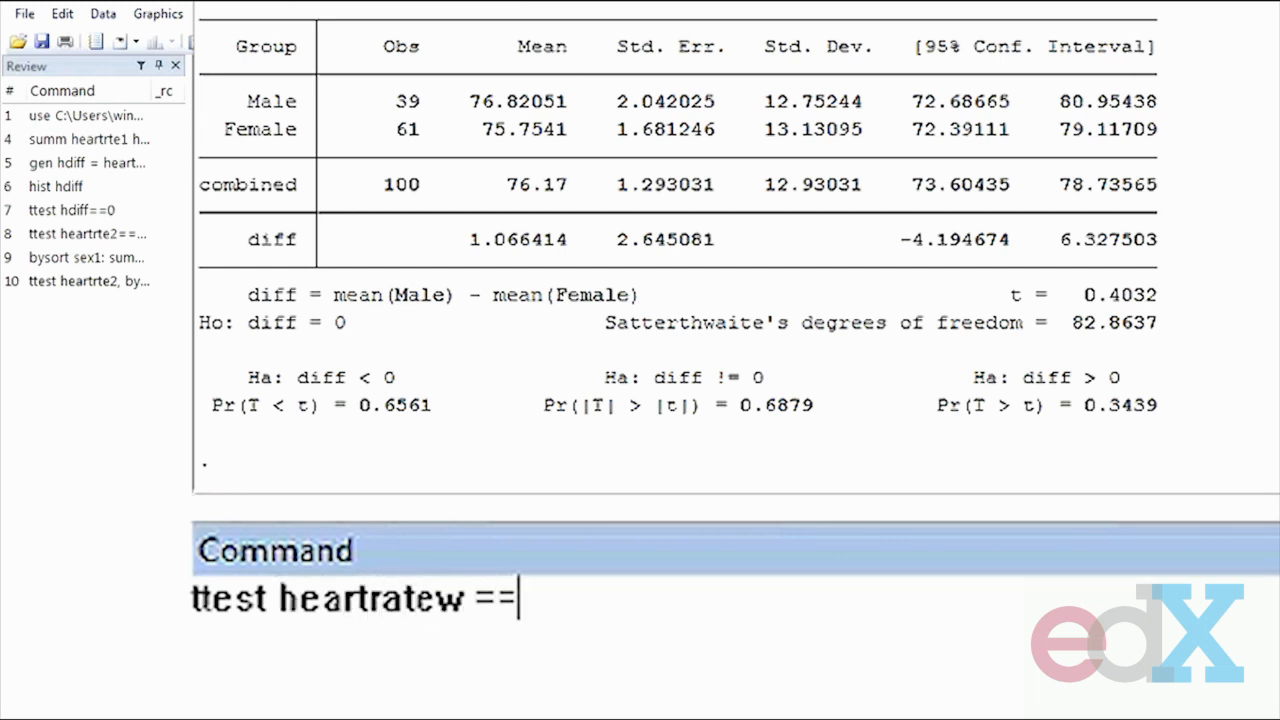
type(" heartrate")
key("BackSpace")
key("BackSpace")
type("ate")
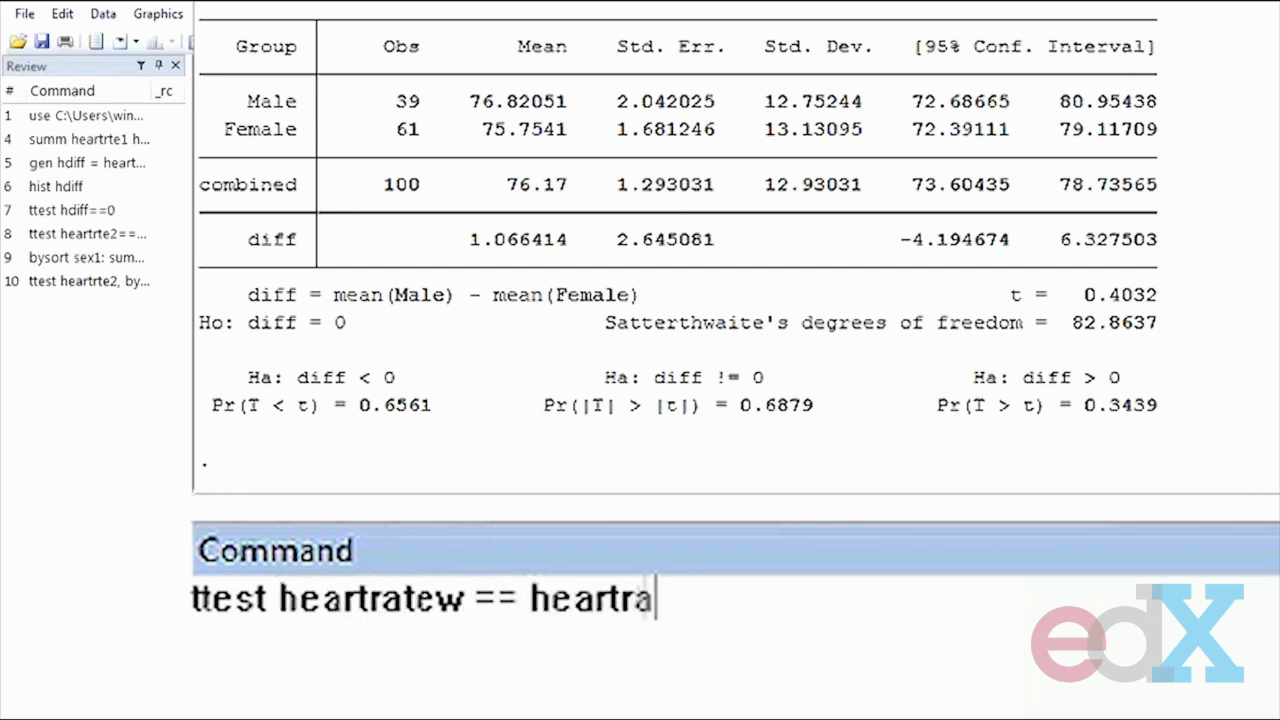
type("m, unpaired")
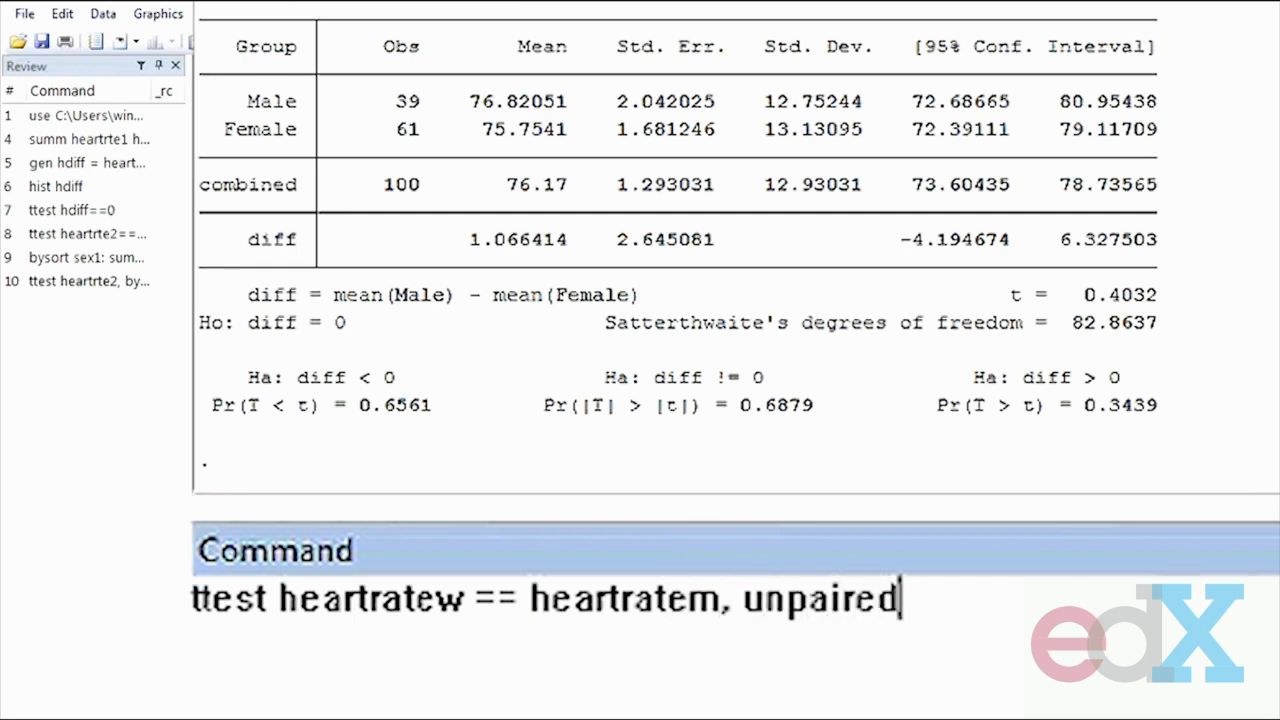
type(" unequal")
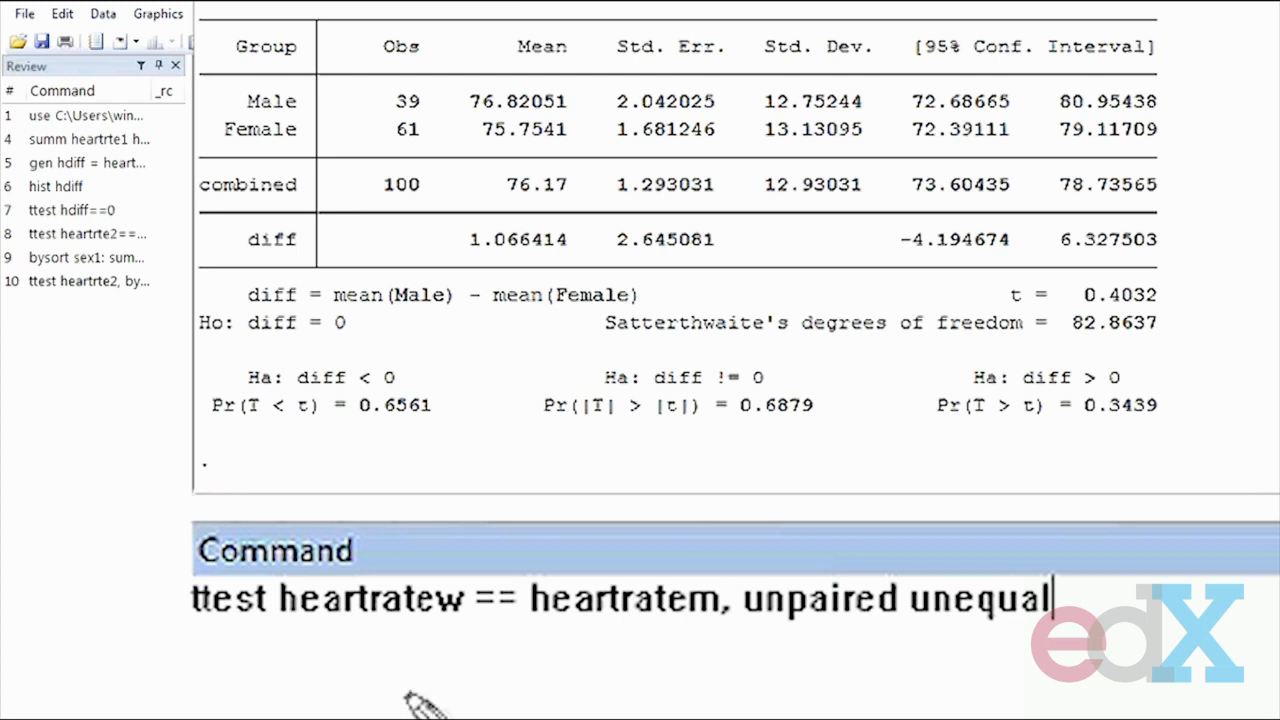
Underline heartratew and heartratem with a vertical stroke below each, and underline the unpaired and unequal options with the pen
left_click_drag(426, 650, 486, 655)
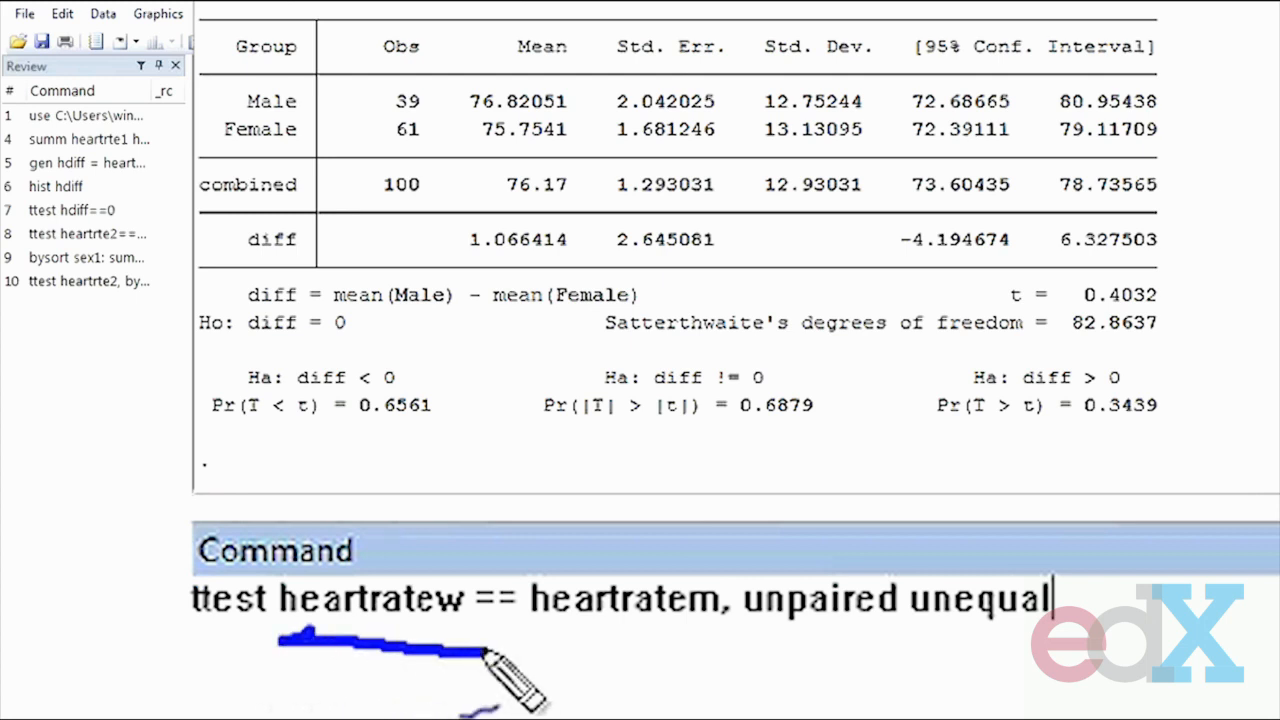
left_click_drag(352, 658, 356, 719)
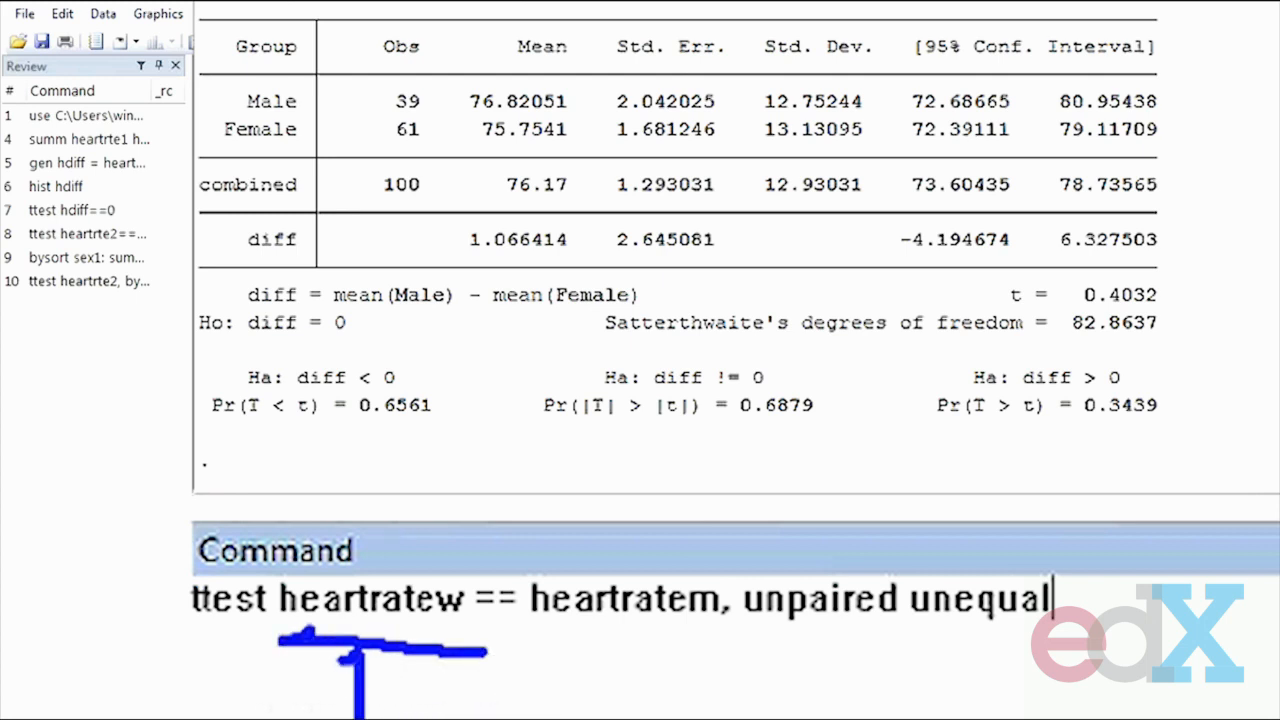
left_click_drag(520, 640, 722, 632)
left_click_drag(608, 643, 614, 719)
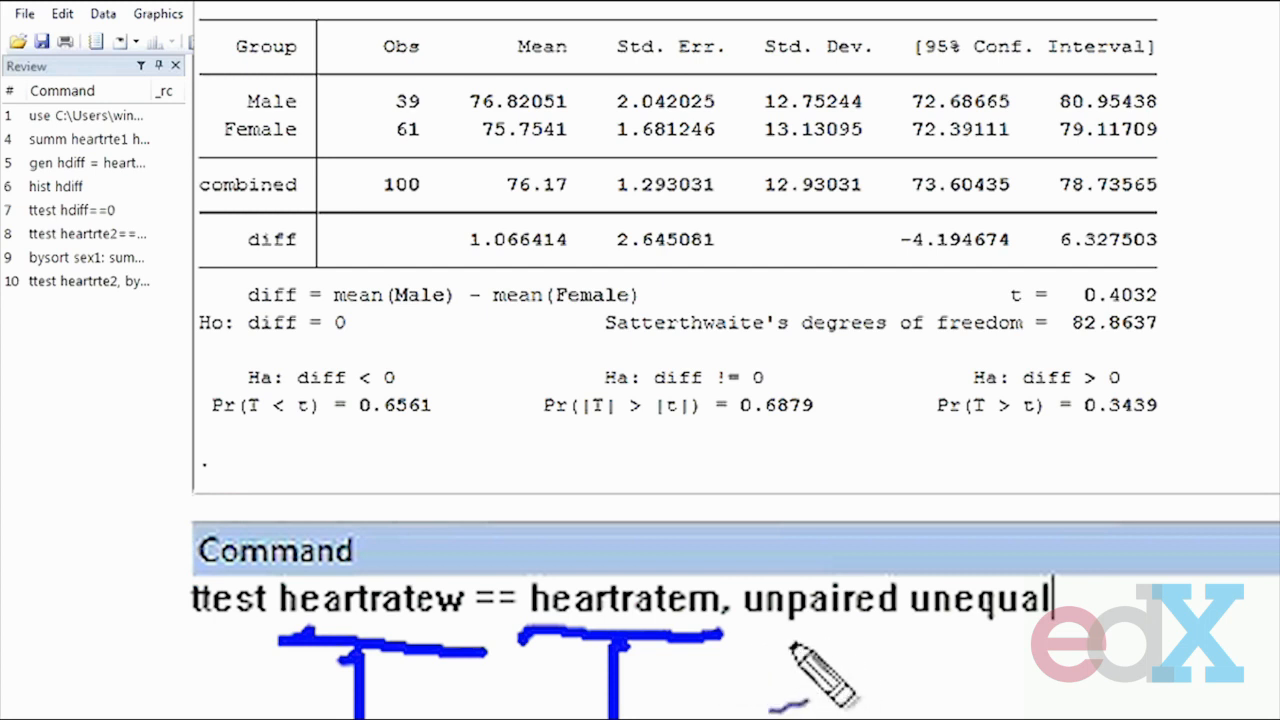
left_click_drag(738, 630, 903, 634)
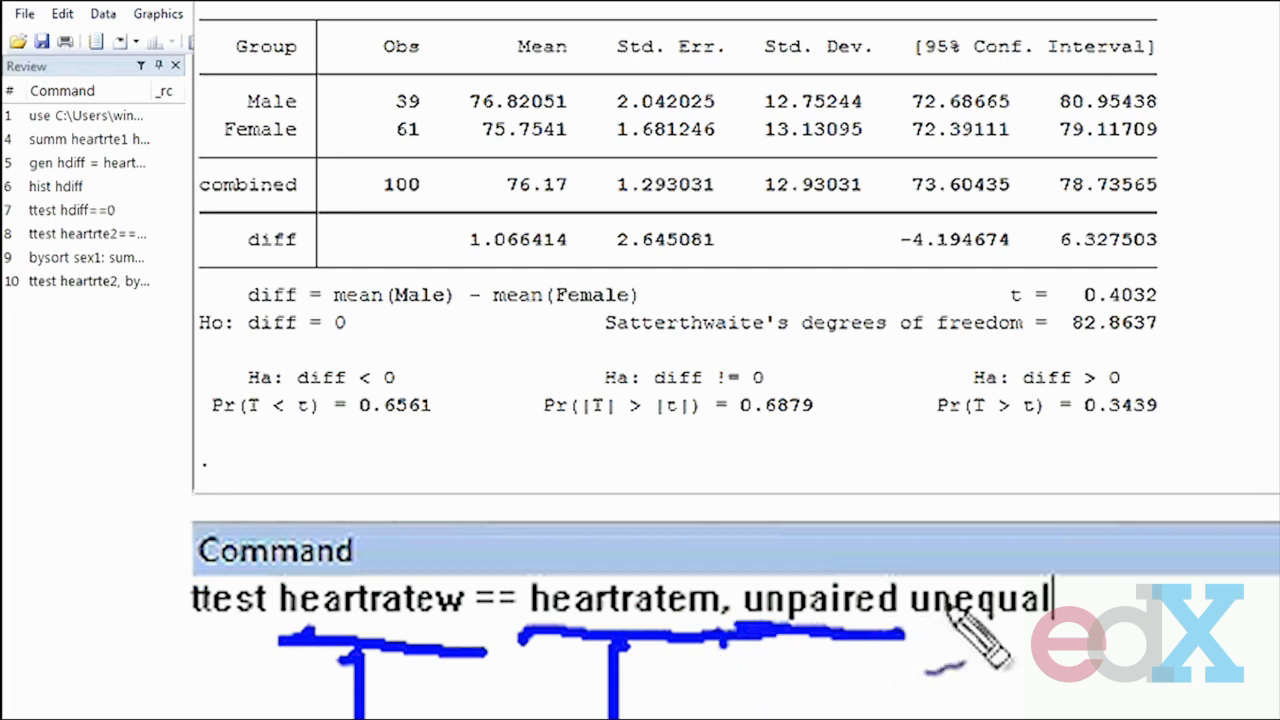
left_click_drag(918, 630, 1082, 626)
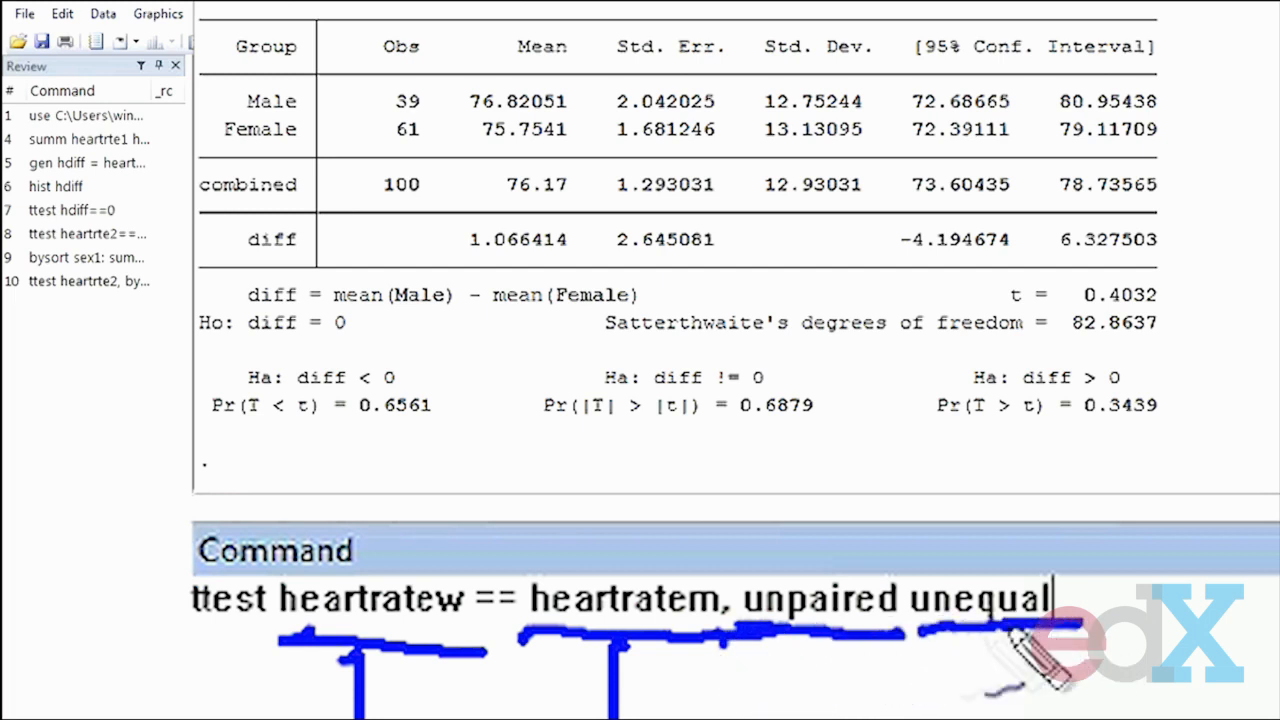